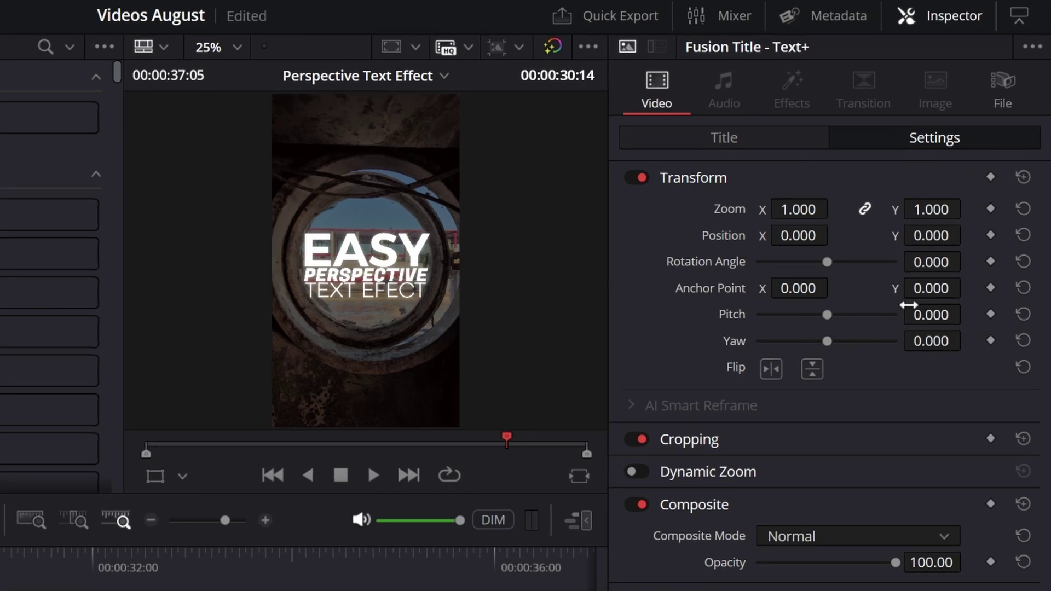
Try tilting the title clip with the Pitch and Yaw transforms and reset both to default.
left_click_drag(909, 306, 939, 305)
double_click(744, 315)
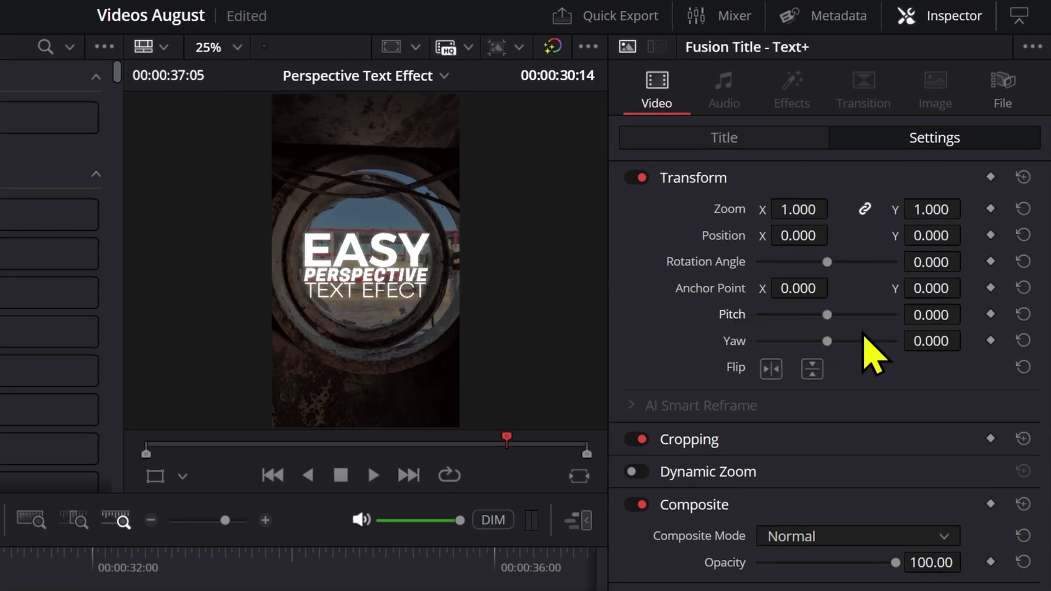
left_click_drag(919, 340, 967, 339)
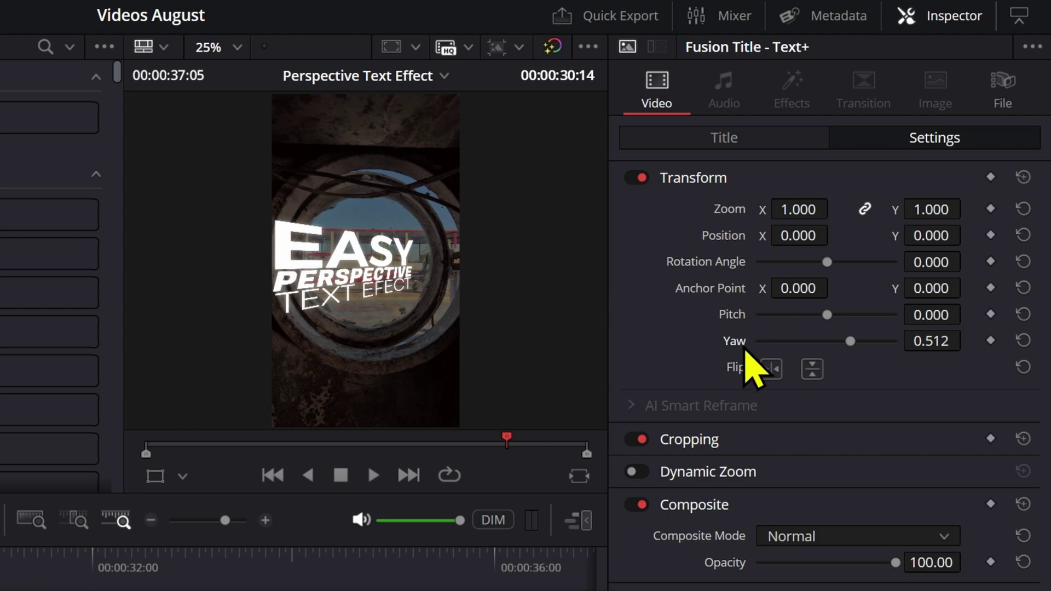
double_click(744, 349)
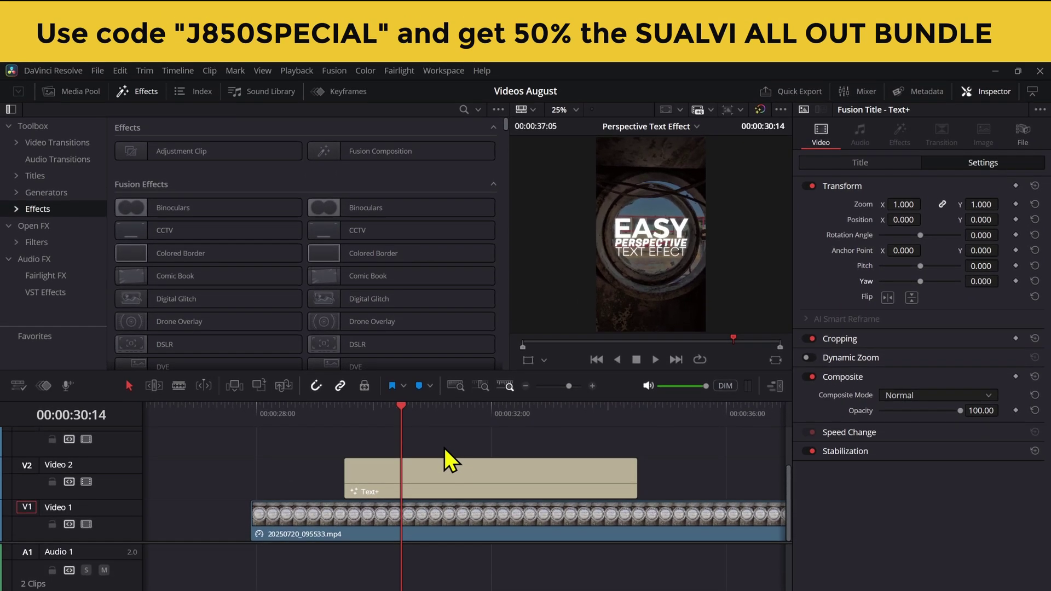
Place the playhead at 00:00:31:00 over the Text+ clip and search the effects library for DVE.
left_click(440, 471)
left_click(432, 416)
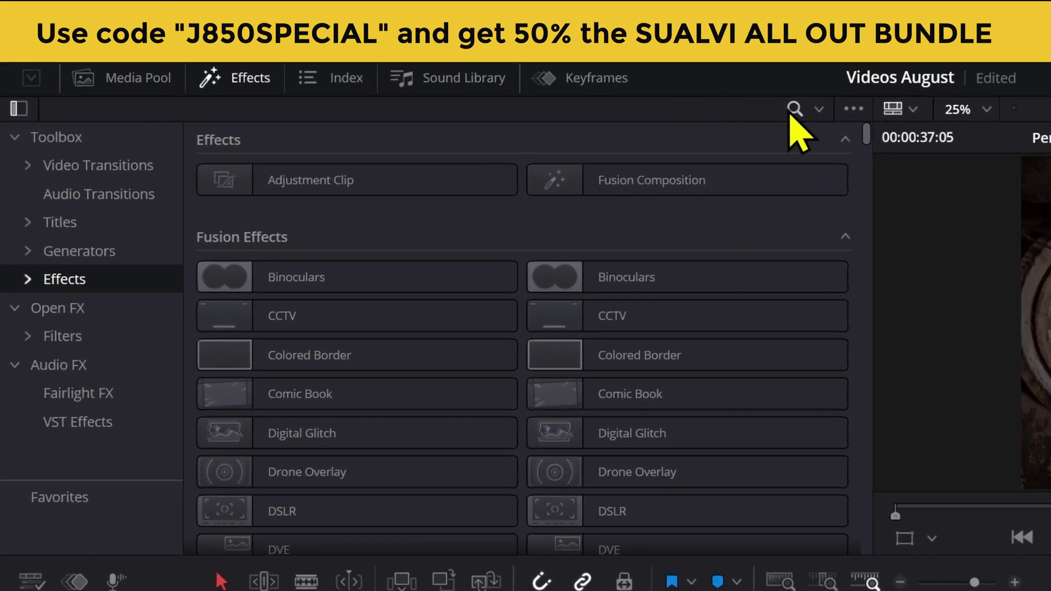
left_click(464, 110)
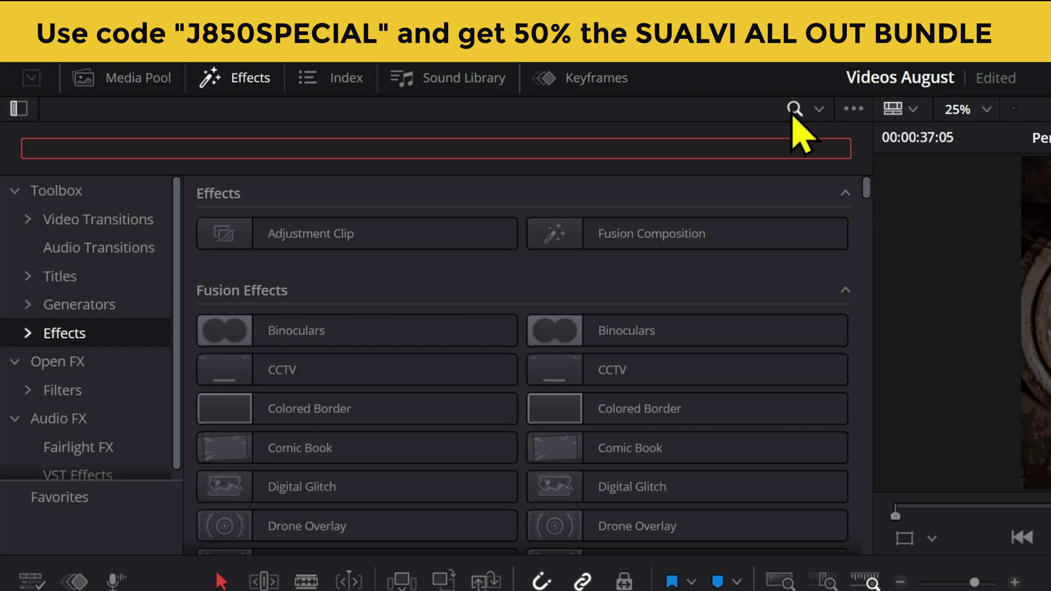
type("DVE")
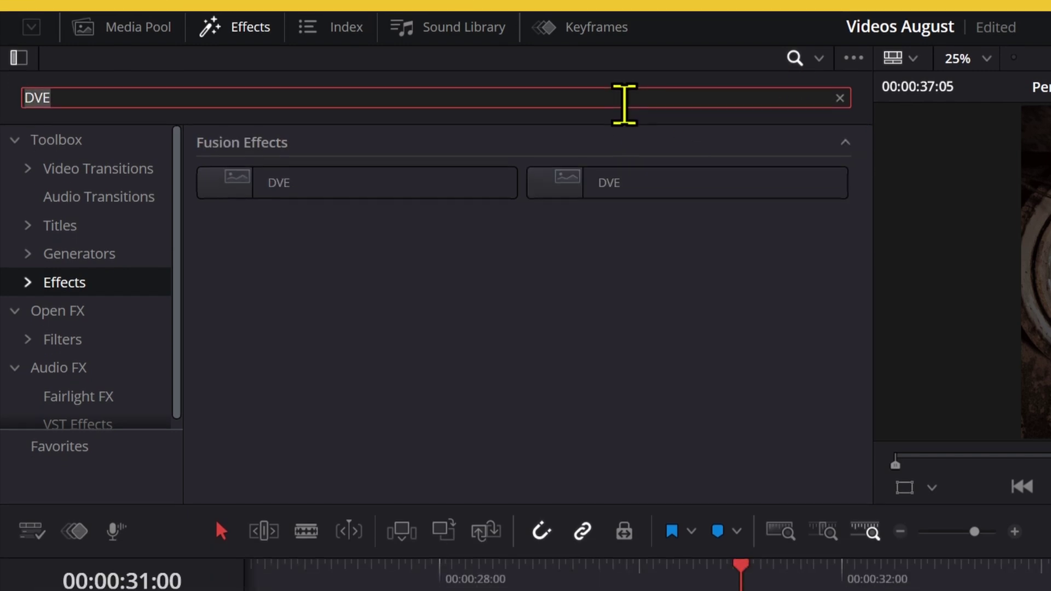
Try an effects search for 3D and restore the search for DVE.
key("BackSpace")
key("BackSpace")
key("BackSpace")
type("3D")
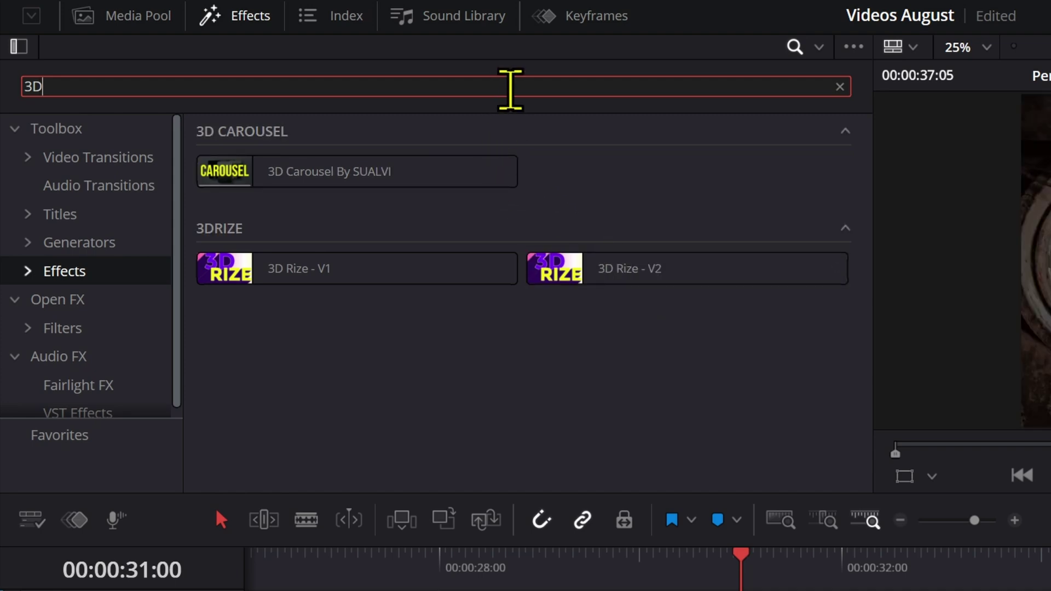
double_click(510, 88)
type("DVE")
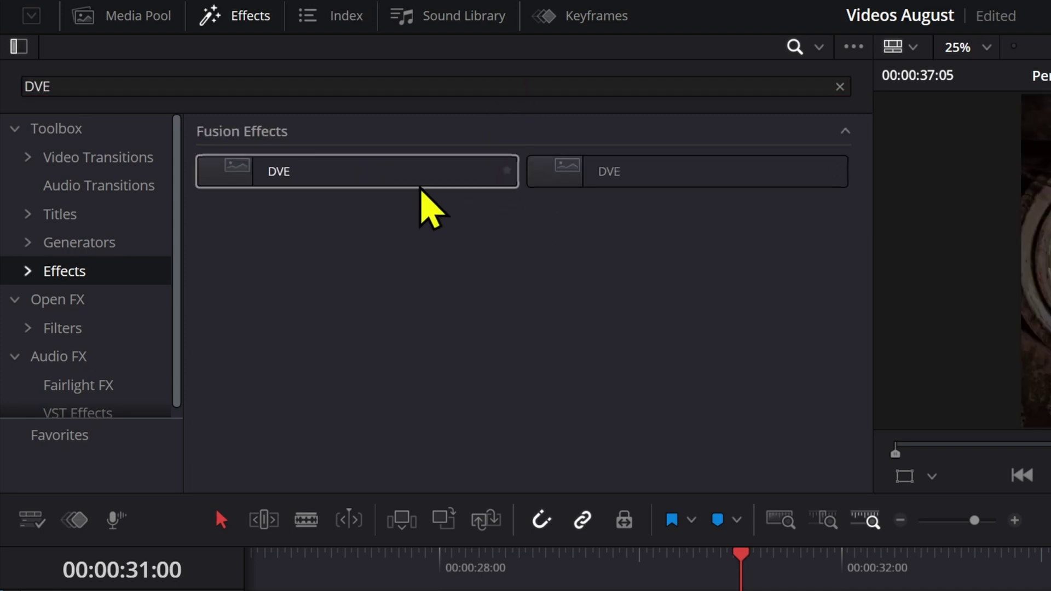
Apply the DVE Fusion effect to the Text+ clip and reset its Position and Z Position to default.
left_click(276, 178)
left_click_drag(276, 178, 424, 408)
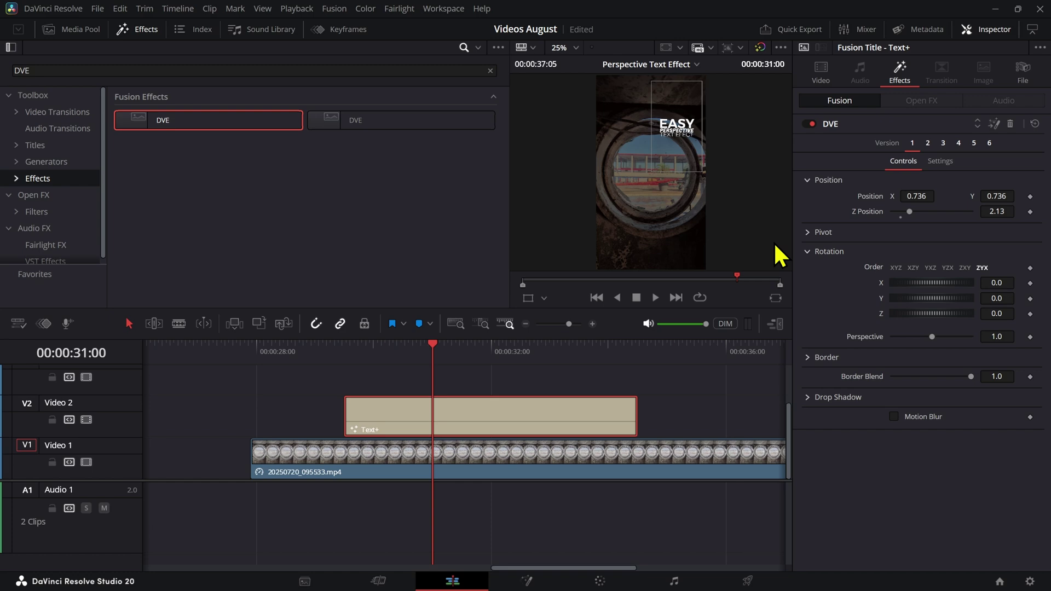
double_click(876, 199)
double_click(876, 212)
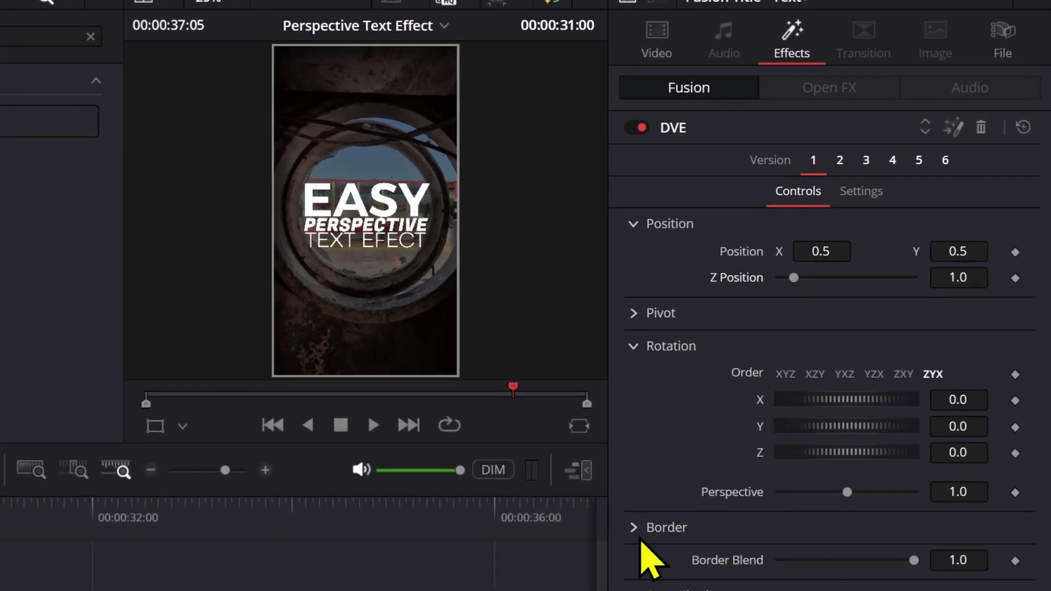
Set the DVE effect's Border Blend to 0.
left_click(641, 539)
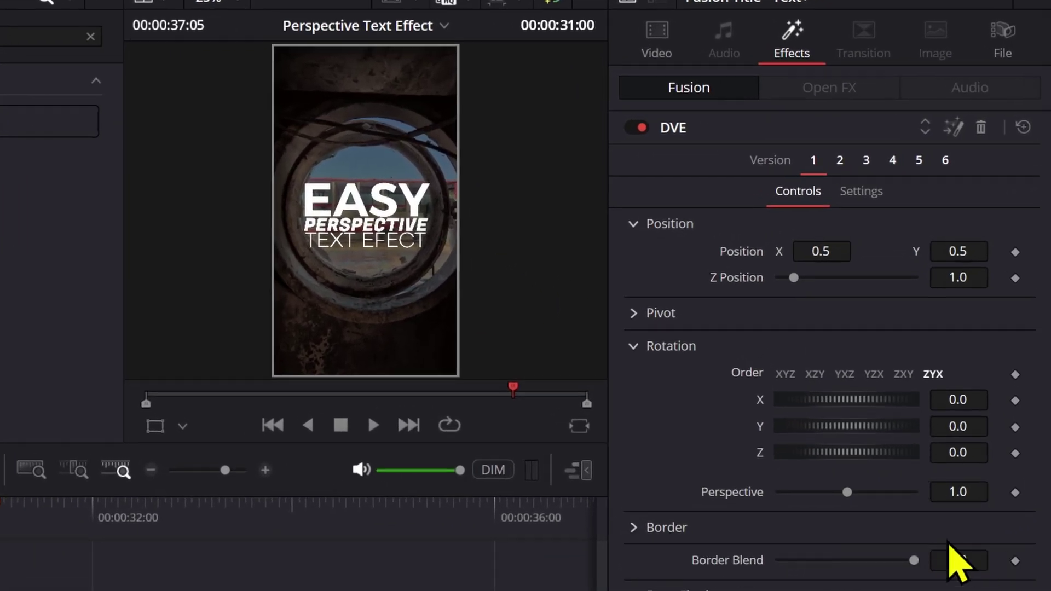
left_click(880, 534)
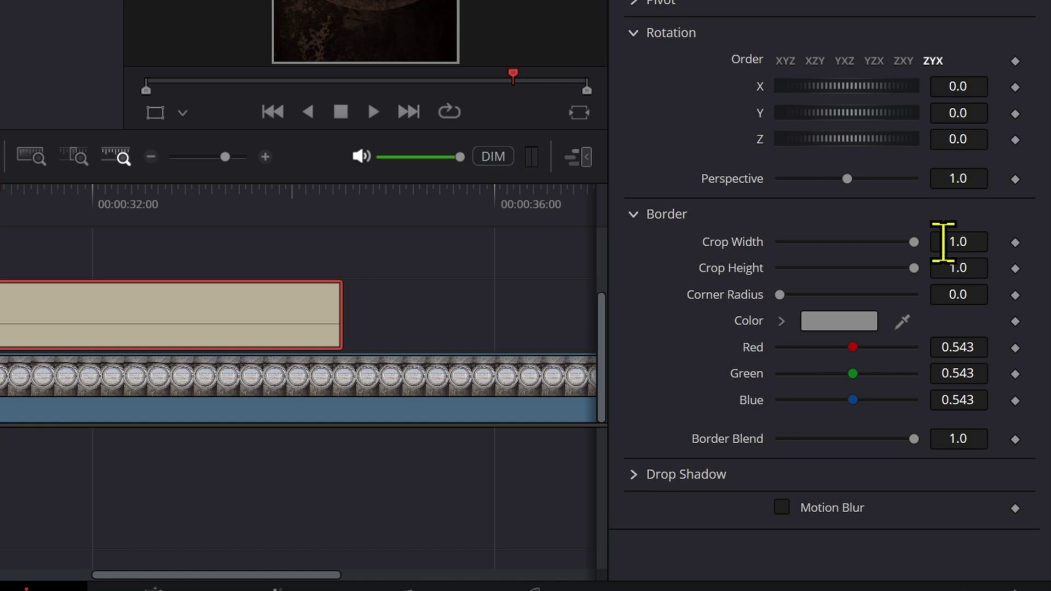
left_click_drag(956, 420, 848, 419)
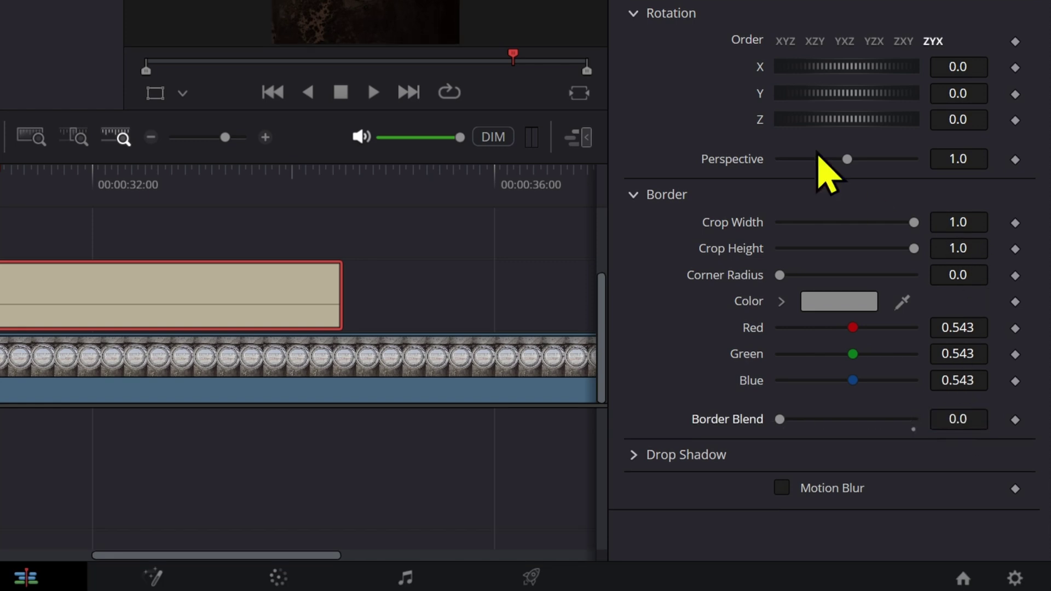
Set the Shadow Strength and Blur of the DVE effect's drop shadow to 0.
left_click(651, 457)
scroll(673, 464, "down", 3)
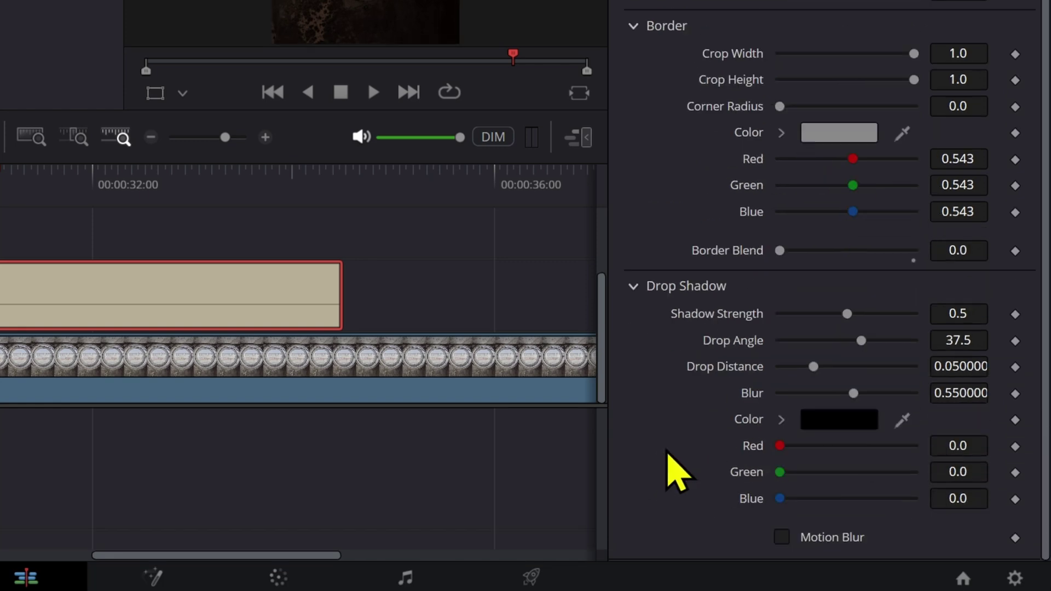
left_click(967, 313)
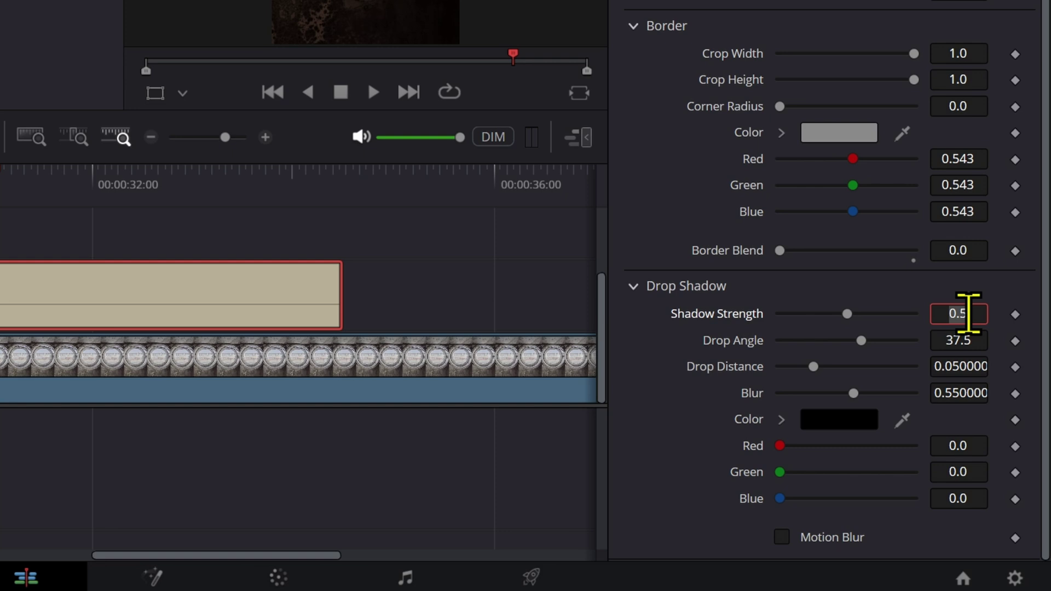
type("0")
key("Tab")
left_click_drag(960, 394, 853, 394)
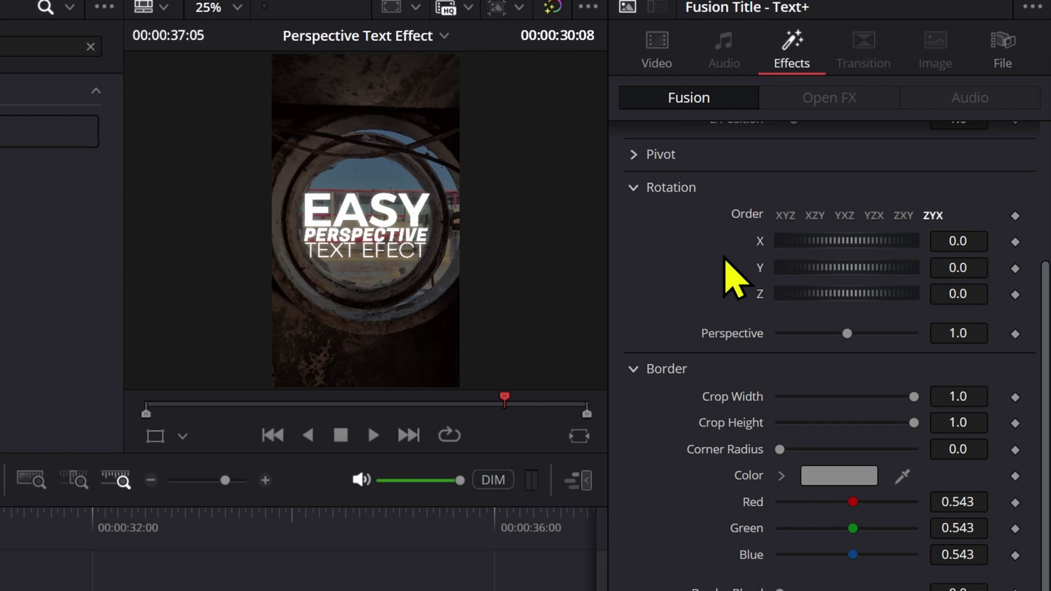
Try rotating the title around the DVE effect's Y axis and reset the rotation to default.
scroll(734, 277, "up", 5)
left_click(977, 436)
type("-0.8")
left_click_drag(976, 436, 1011, 436)
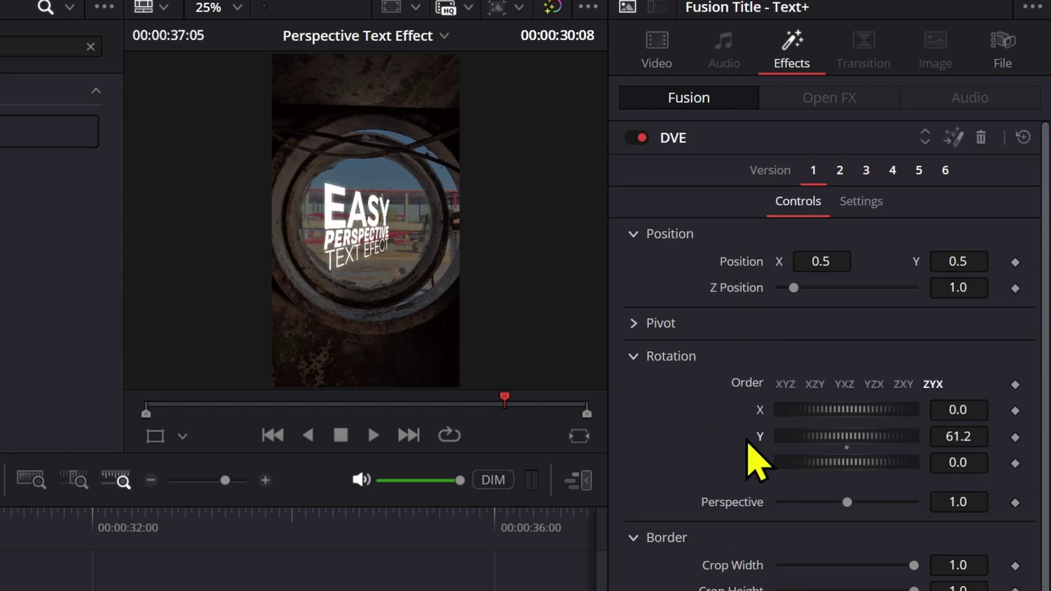
double_click(760, 438)
right_click(759, 440)
left_click(736, 438)
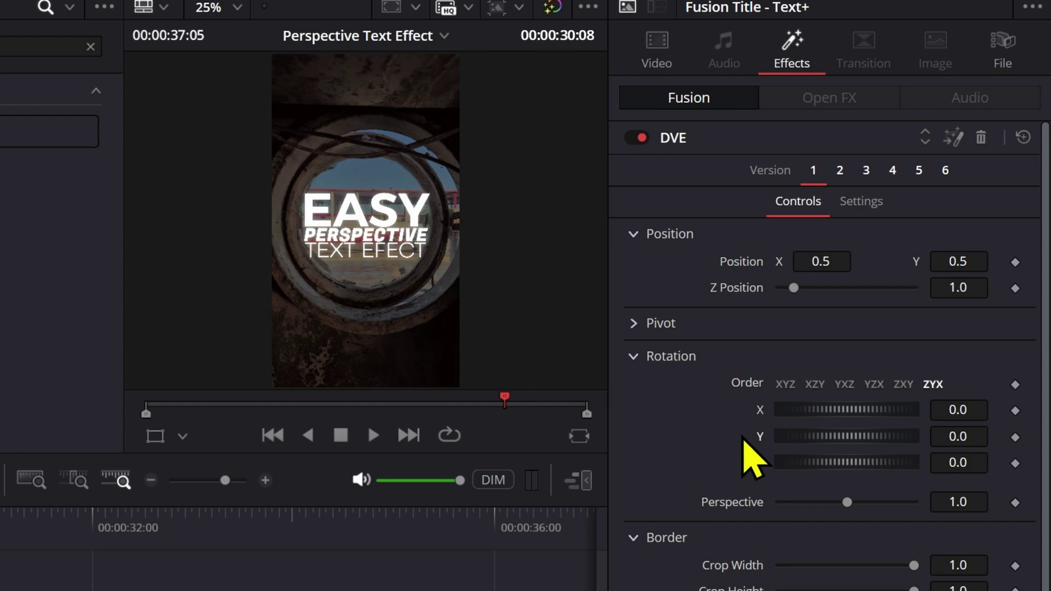
Modify the DVE effect's Y rotation with Anim Curves and open the modifier's settings on the Fusion page.
right_click(745, 437)
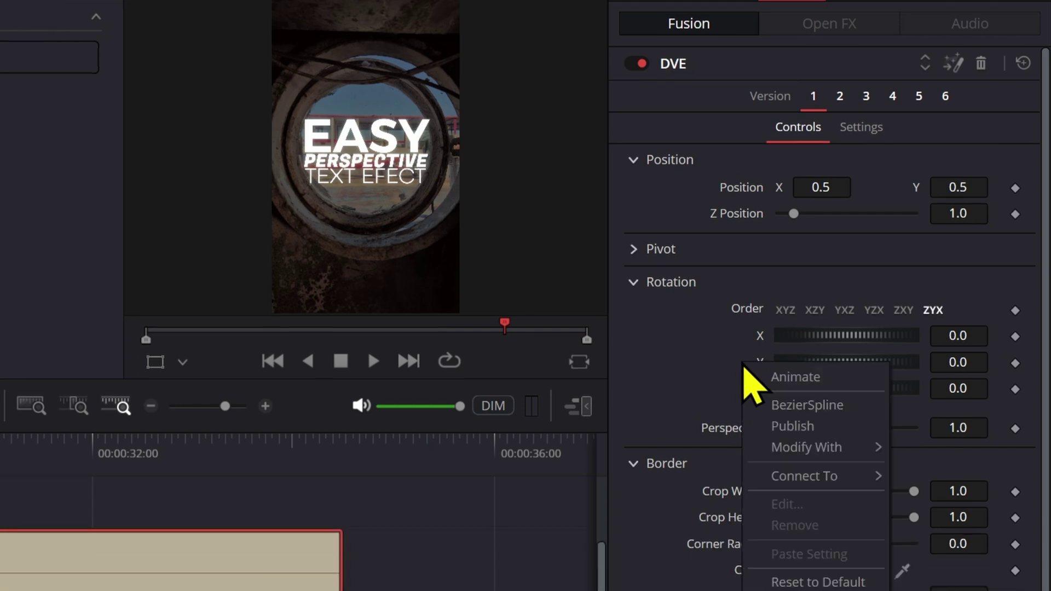
mouse_move(803, 450)
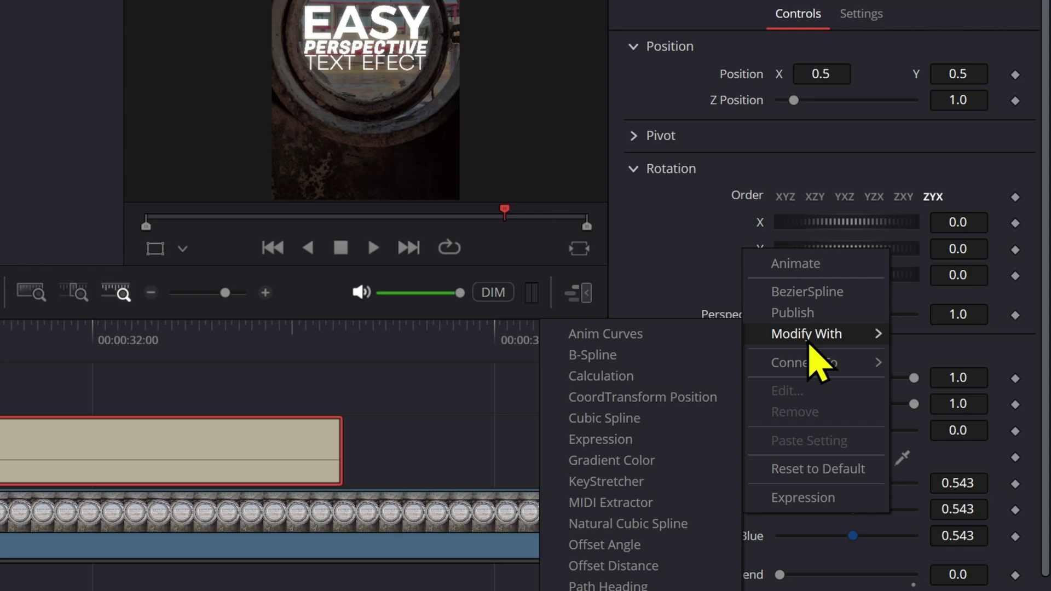
left_click(677, 334)
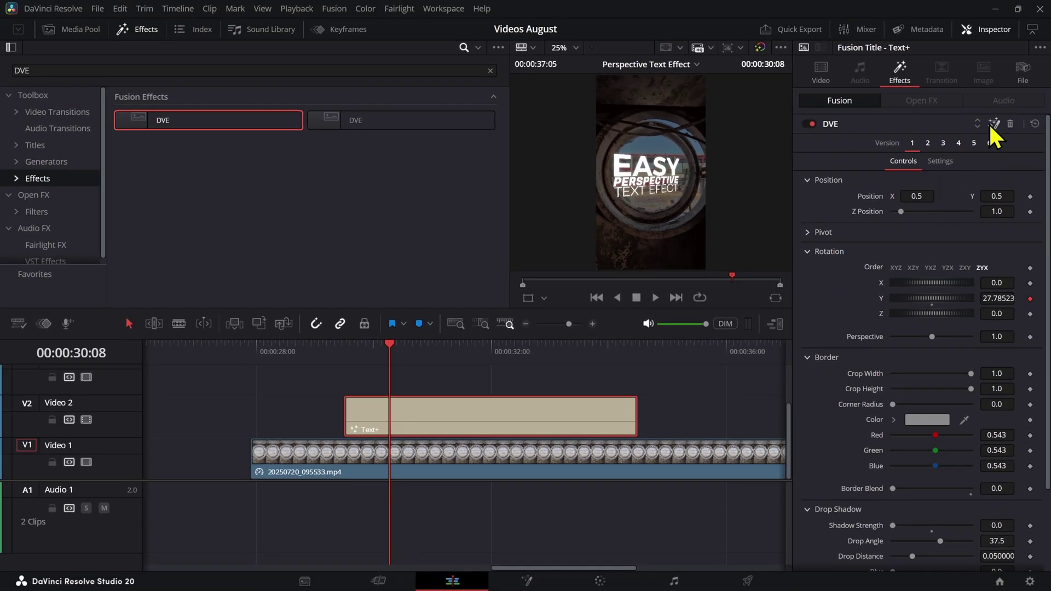
left_click(992, 124)
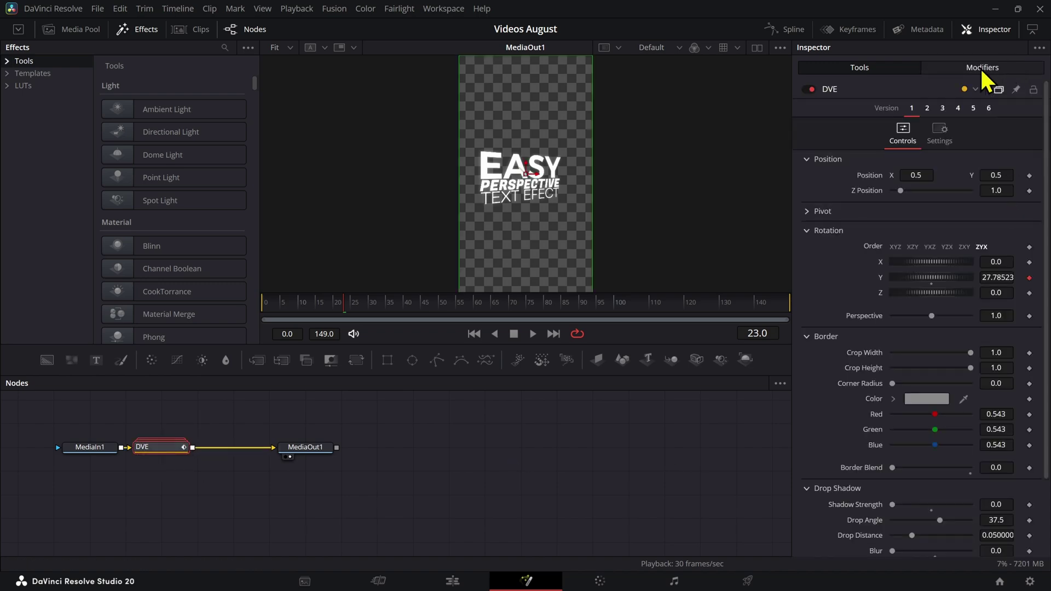
left_click(980, 66)
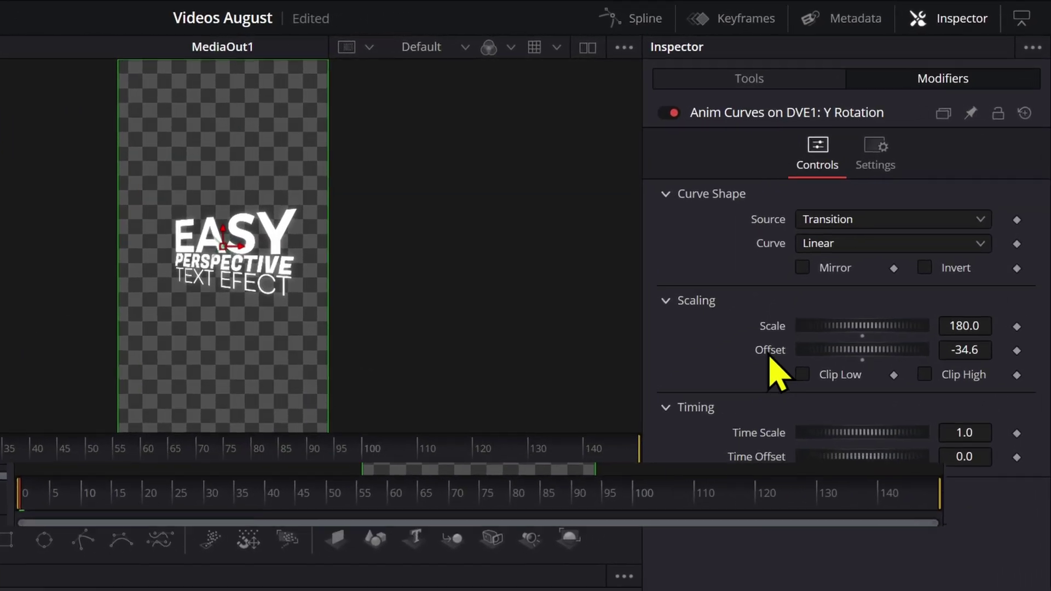
Set the Y rotation Anim Curves Offset to -35, with the playhead at frame 0.
double_click(768, 355)
left_click_drag(153, 505, 10, 507)
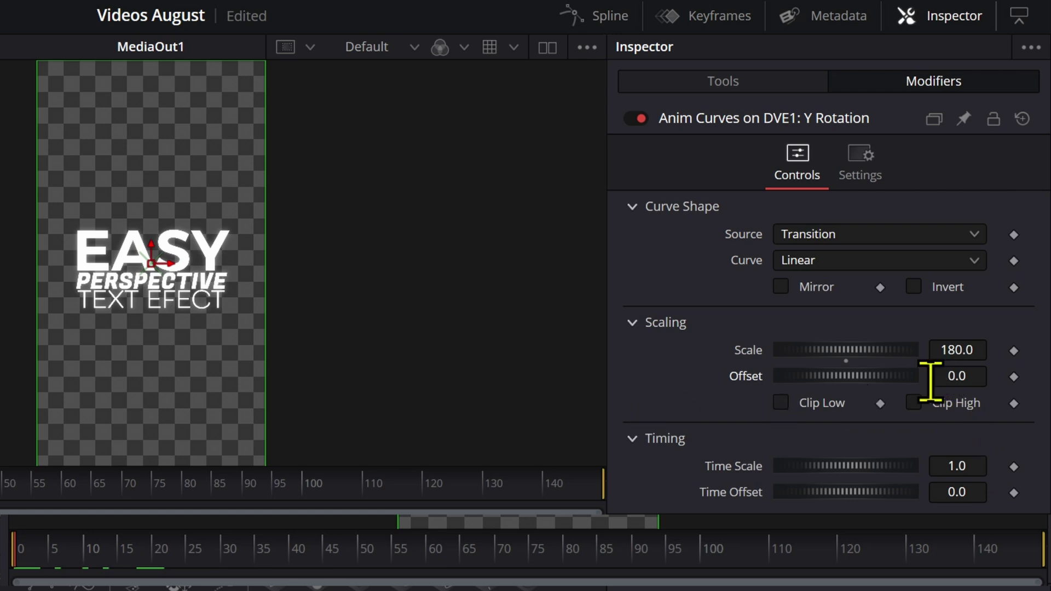
left_click_drag(976, 382, 898, 382)
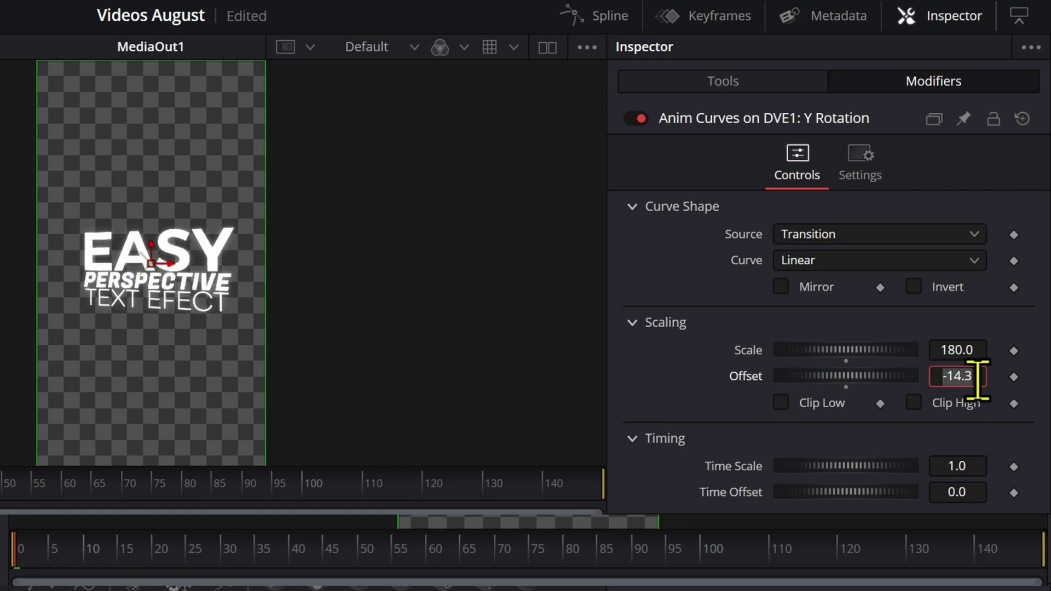
type("-35")
key("Tab")
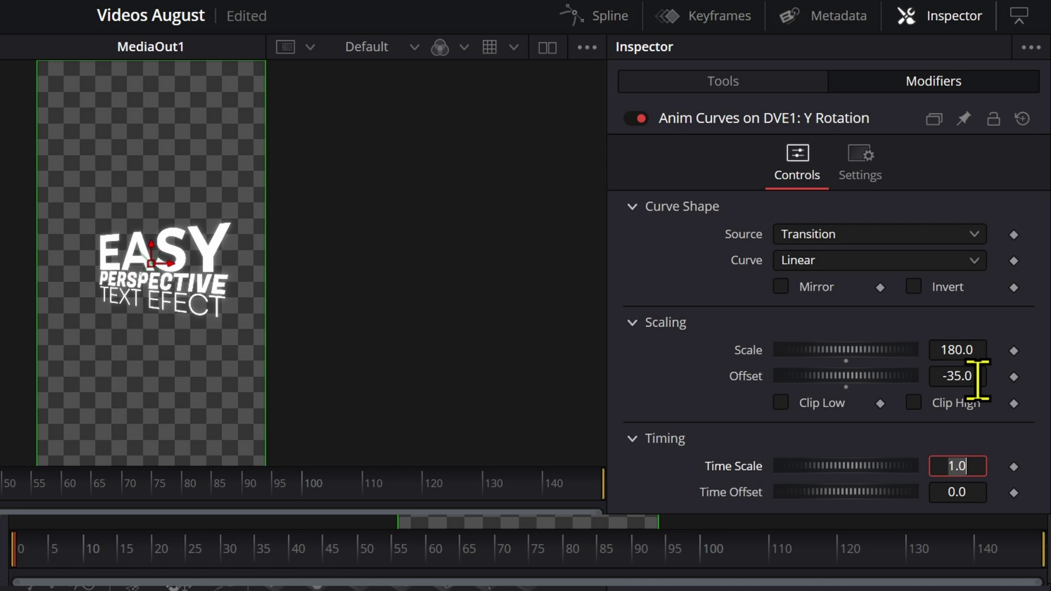
Try an Anim Curves Scale of 35 and scrub through the frames to preview the rotation.
left_click(1035, 472)
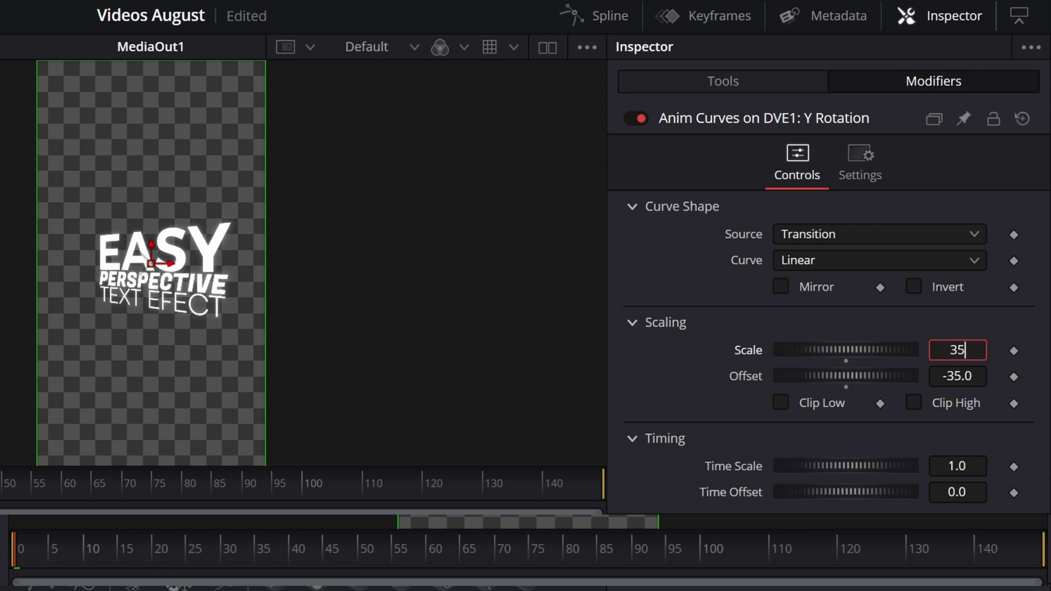
key("Tab")
left_click(597, 486)
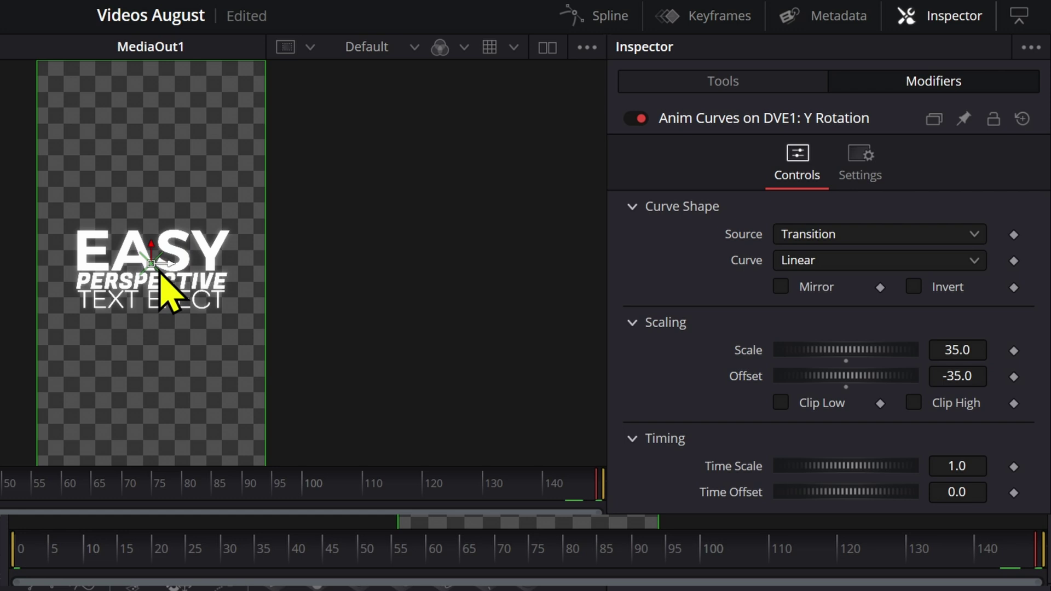
left_click_drag(179, 549, 467, 568)
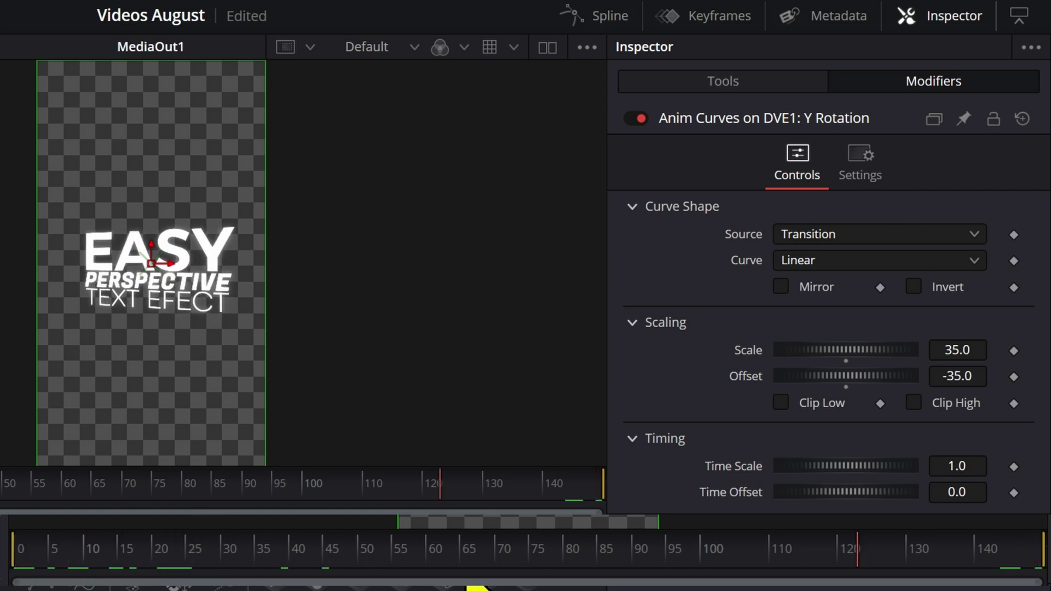
Set the Anim Curves Scale to 70 and scrub through the frames to preview the rotation.
left_click(957, 351)
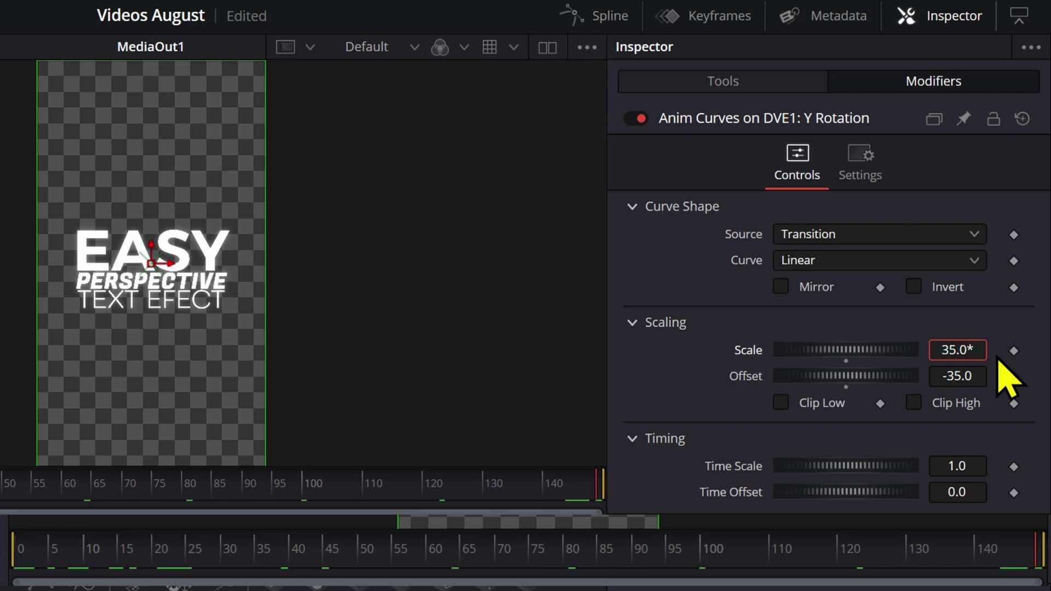
key("Tab")
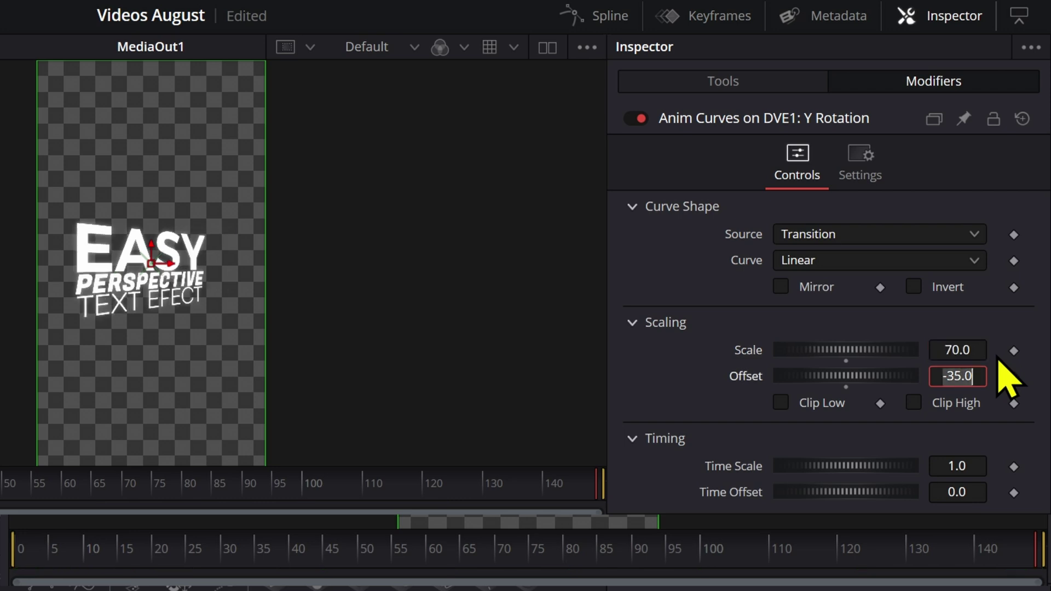
key("Return")
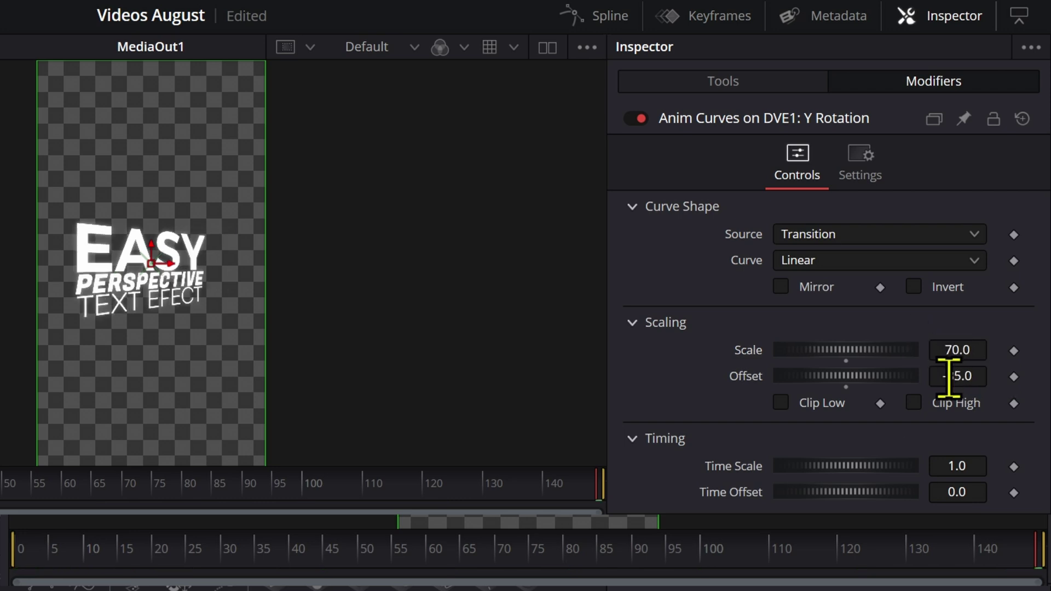
left_click_drag(1023, 562, 246, 584)
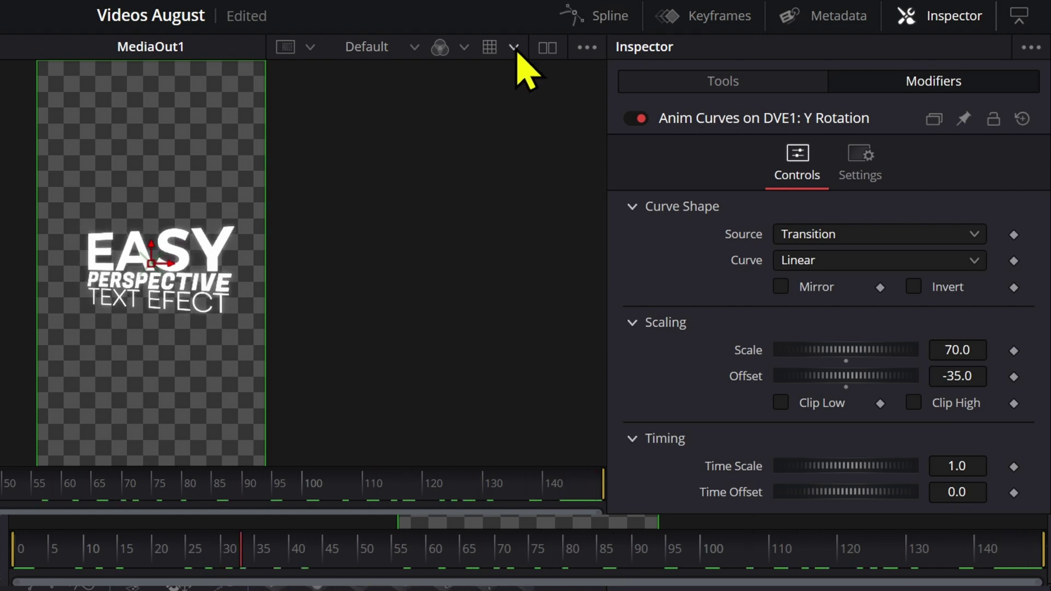
Open the Spline editor and display the Lookup curve of the Y rotation Anim Curves modifier.
left_click(580, 19)
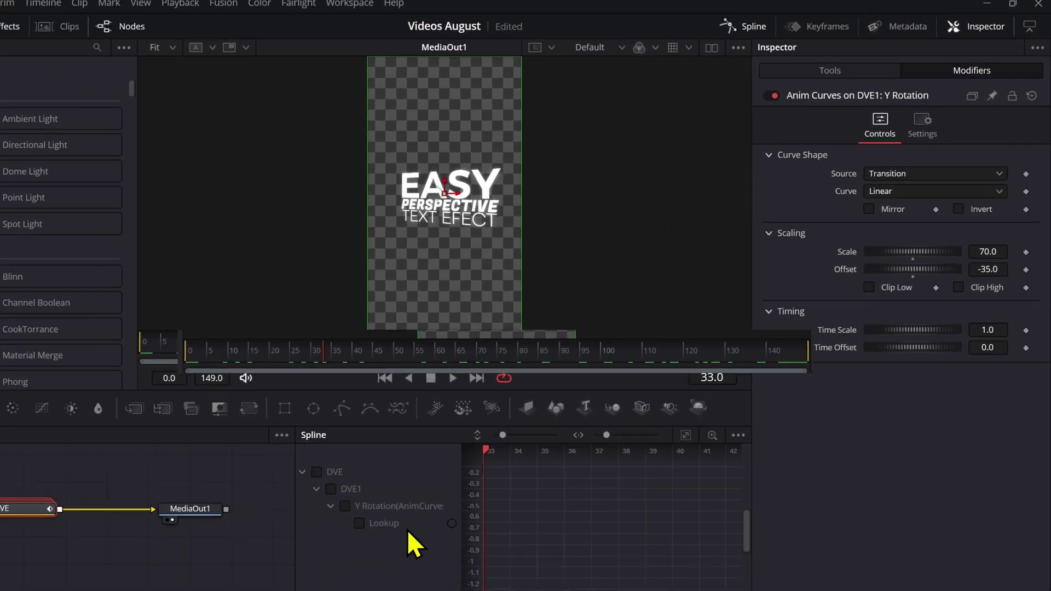
left_click(407, 529)
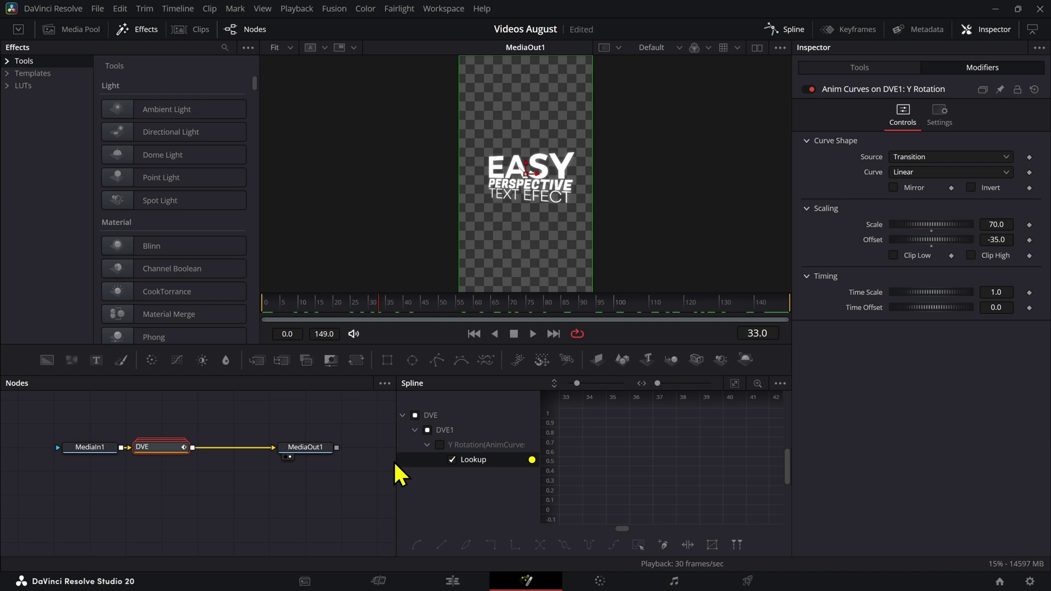
Widen the Spline editor, fit the Lookup curve in view, and flatten all its keyframes with their ease values shown.
left_click_drag(395, 460, 258, 460)
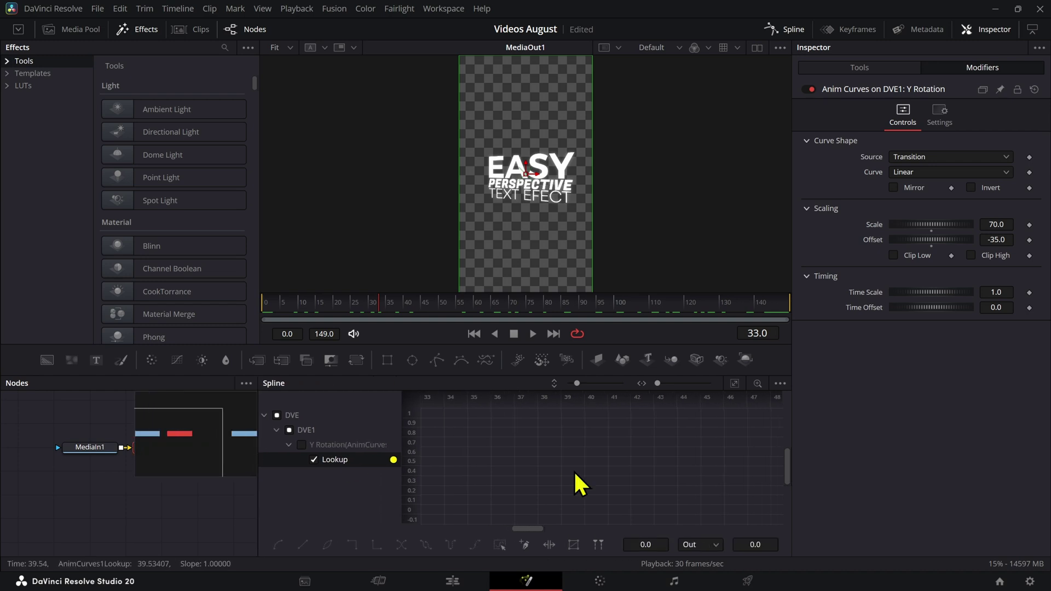
left_click(734, 385)
key("ctrl+a")
key("f")
key("t")
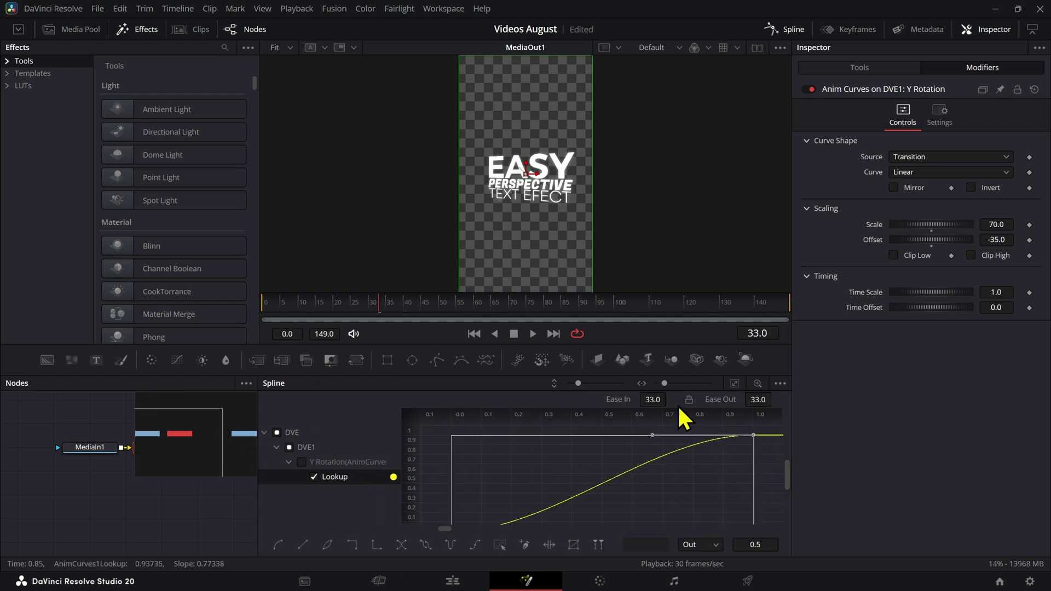
Set the Lookup curve's Ease In to 45.9 and Ease Out to 47.5, and scrub the frames to preview the rotation.
scroll(635, 483, "down", 2)
scroll(635, 484, "up", 1)
left_click_drag(652, 400, 615, 426)
left_click_drag(705, 400, 731, 400)
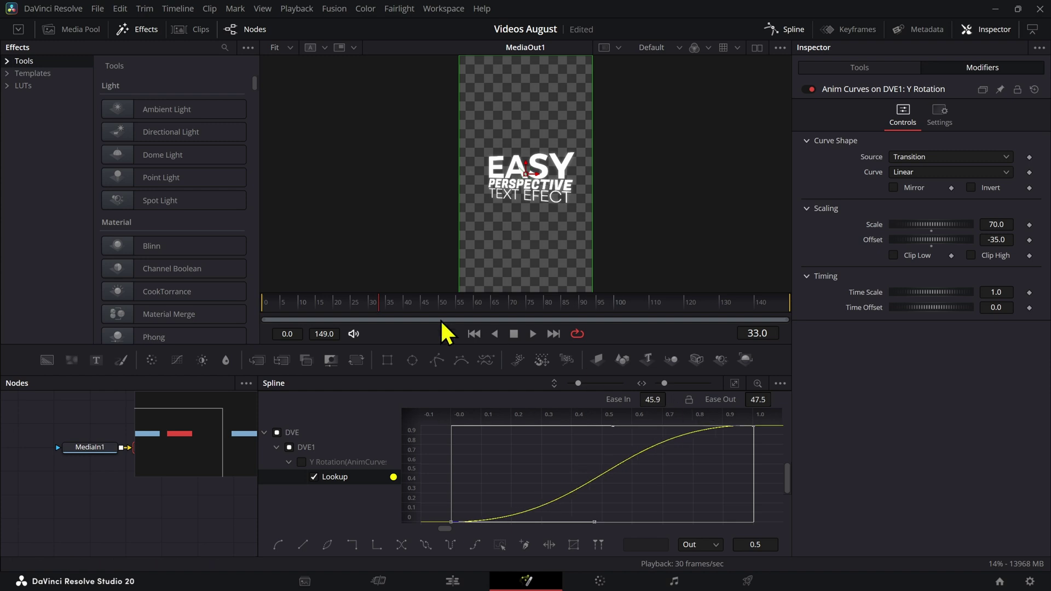
left_click_drag(302, 310, 714, 326)
On the Edit page, add a short fade to both ends of the Text+ clip and play it back.
left_click(452, 581)
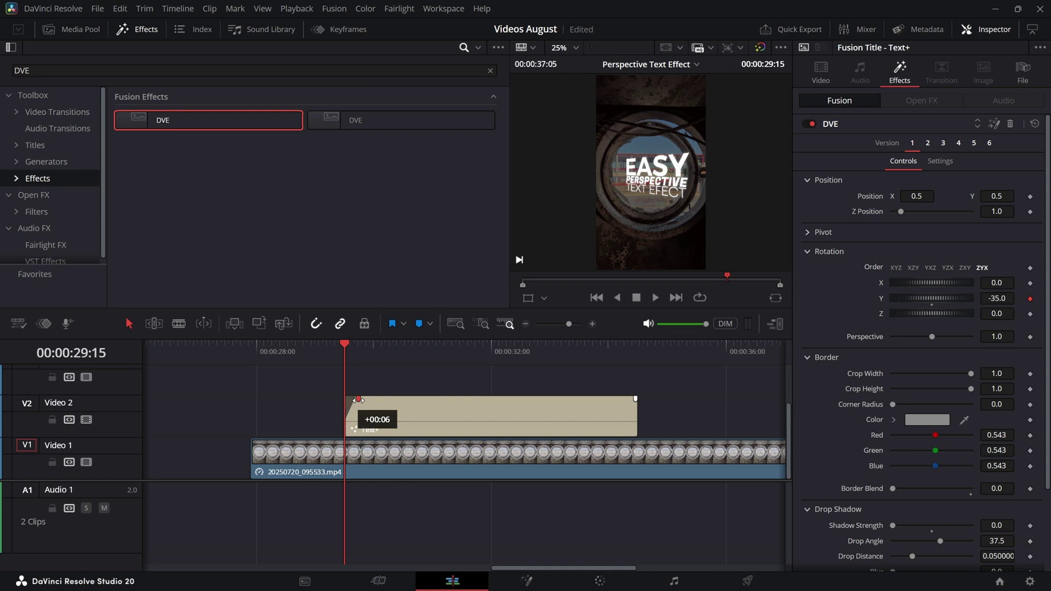
left_click_drag(359, 400, 360, 400)
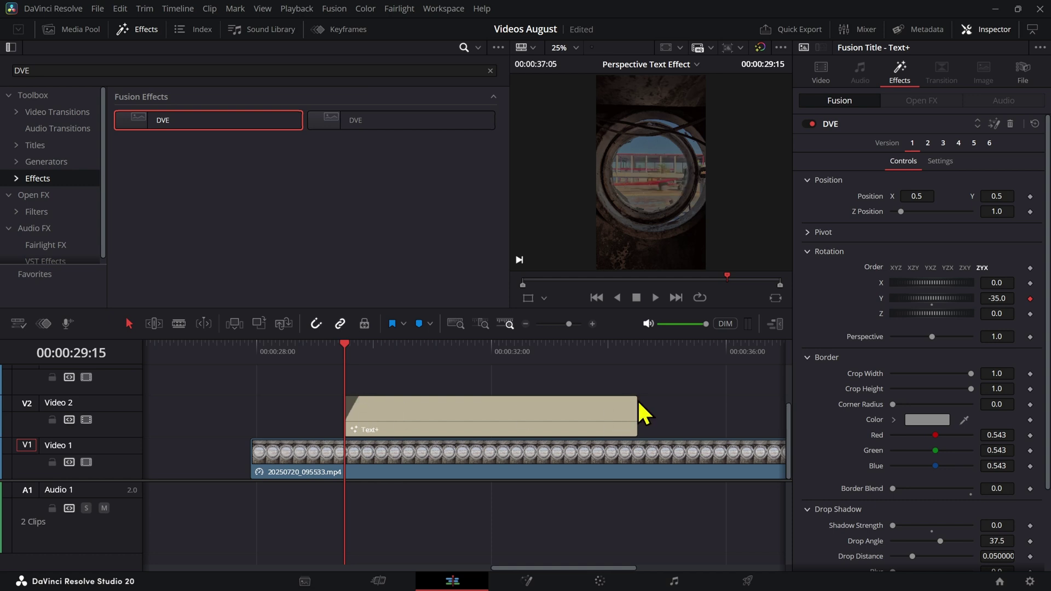
left_click_drag(618, 398, 619, 398)
key("space")
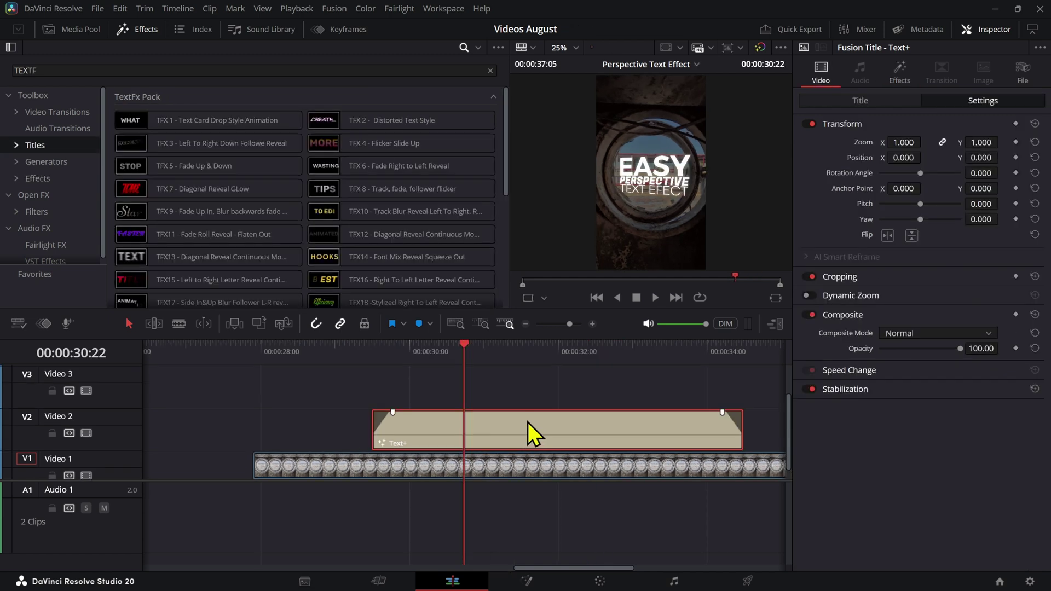
Try placing the TFX 7 - Diagonal Reveal GLow title above the video clip, and delete it from the timeline.
left_click(296, 193)
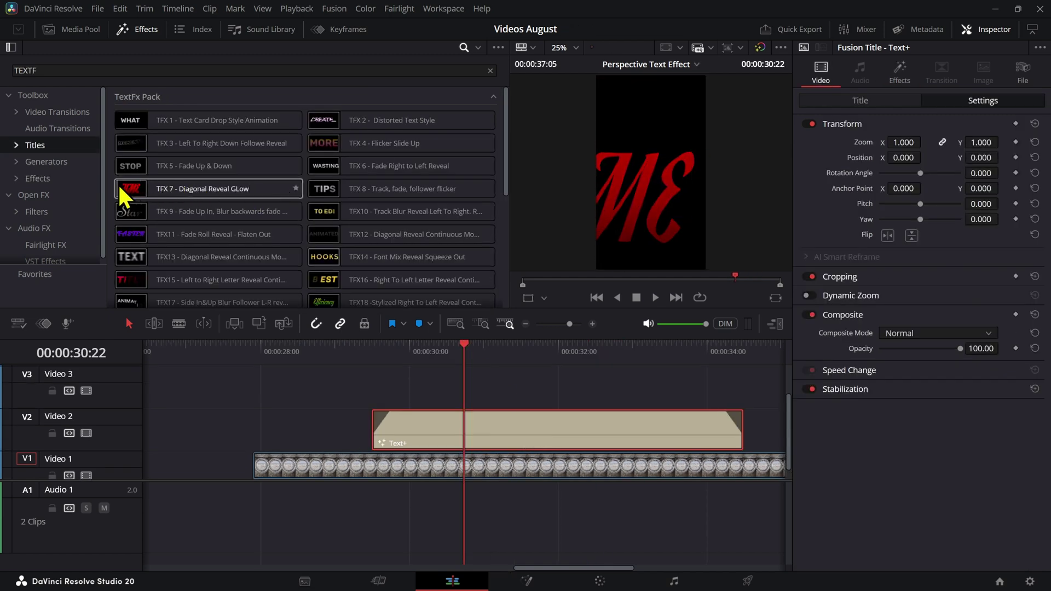
left_click_drag(129, 195, 253, 378)
left_click(282, 387)
key("Delete")
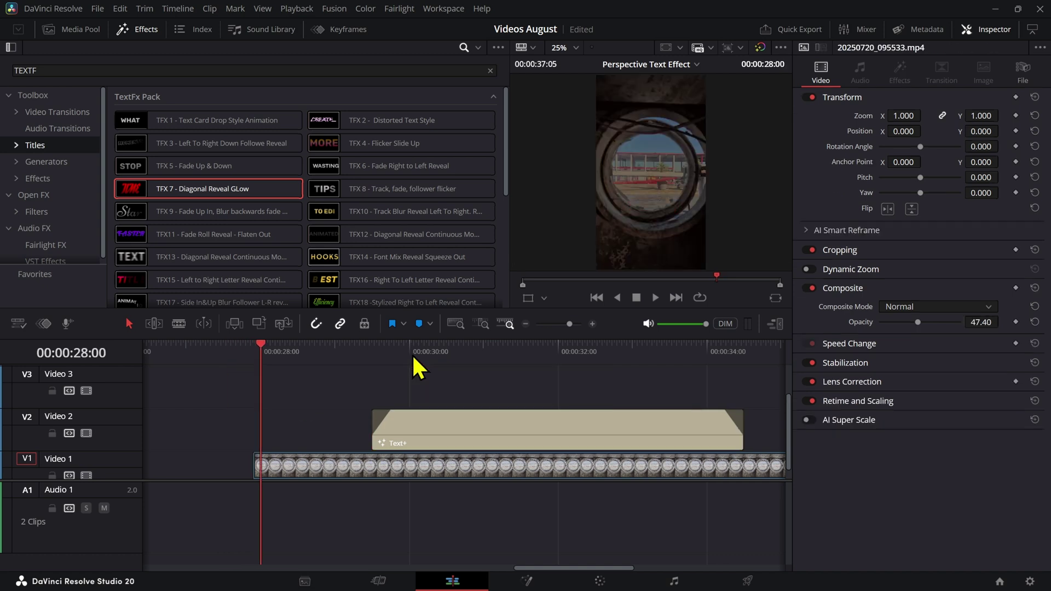
Select the Text+ clip on Video 2 and show its title settings, followed by its DVE effect settings.
left_click(413, 359)
left_click(440, 421)
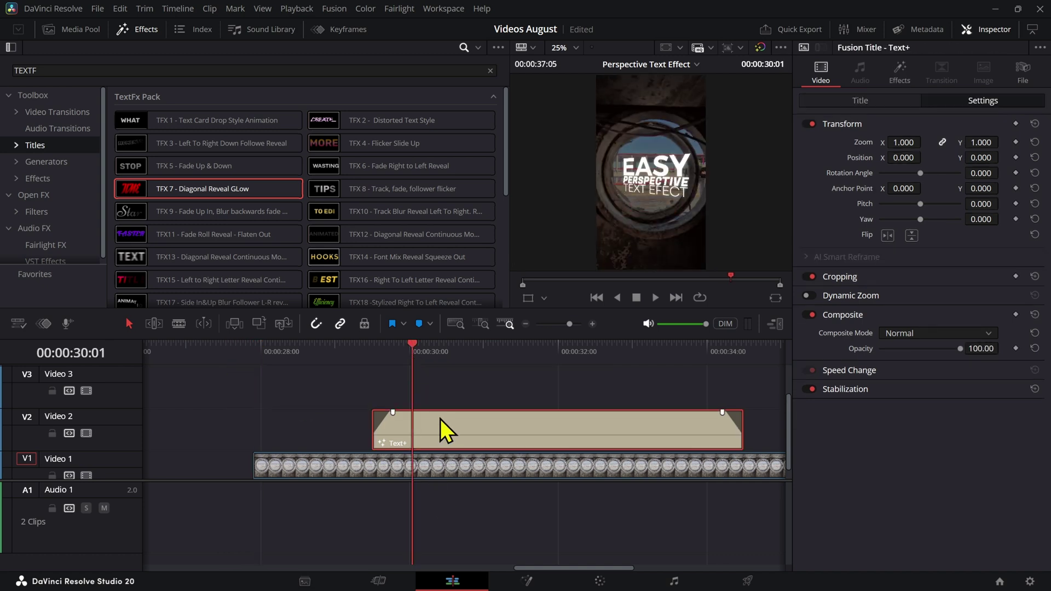
left_click(891, 104)
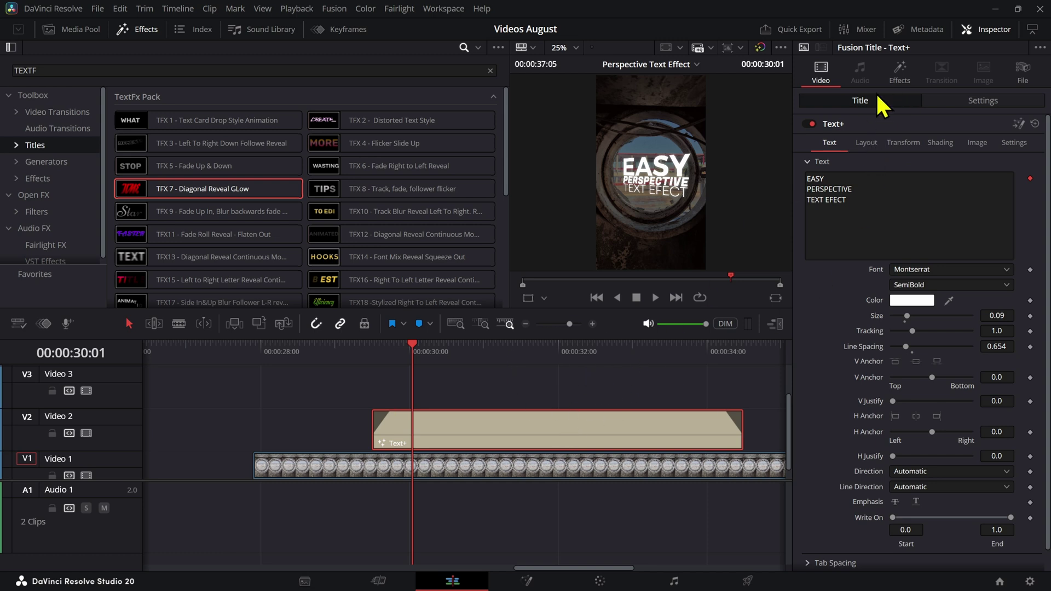
left_click(899, 71)
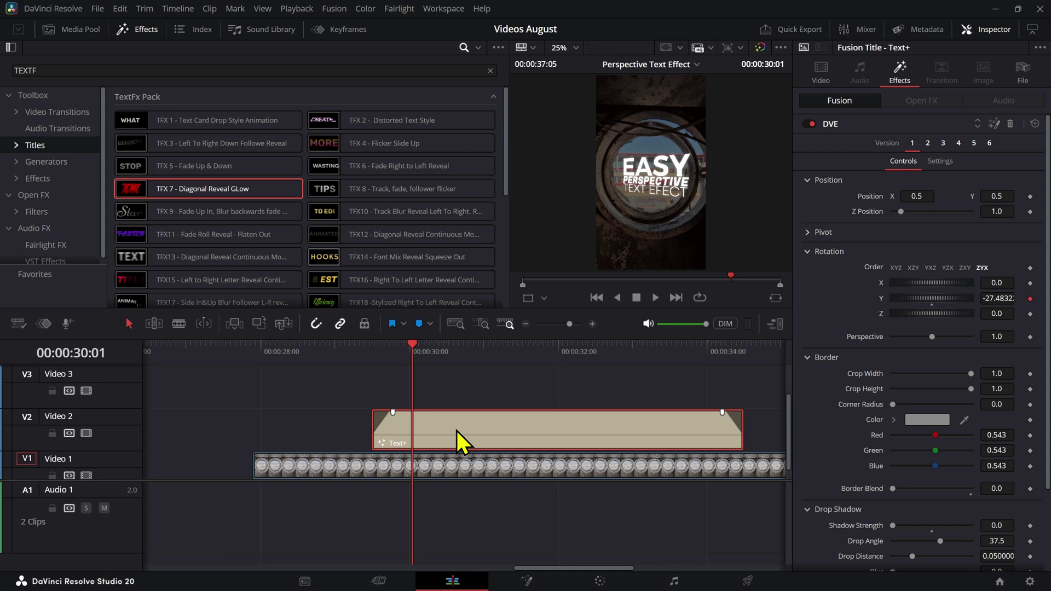
Copy the Text+ clip's Fusion Effects onto the three stacked TFX31, TFX15 and TFX 5 titles, maintaining keyframe timing.
scroll(457, 430, "down", 5)
left_click_drag(218, 377, 378, 366)
left_click(304, 352)
scroll(335, 408, "up", 5)
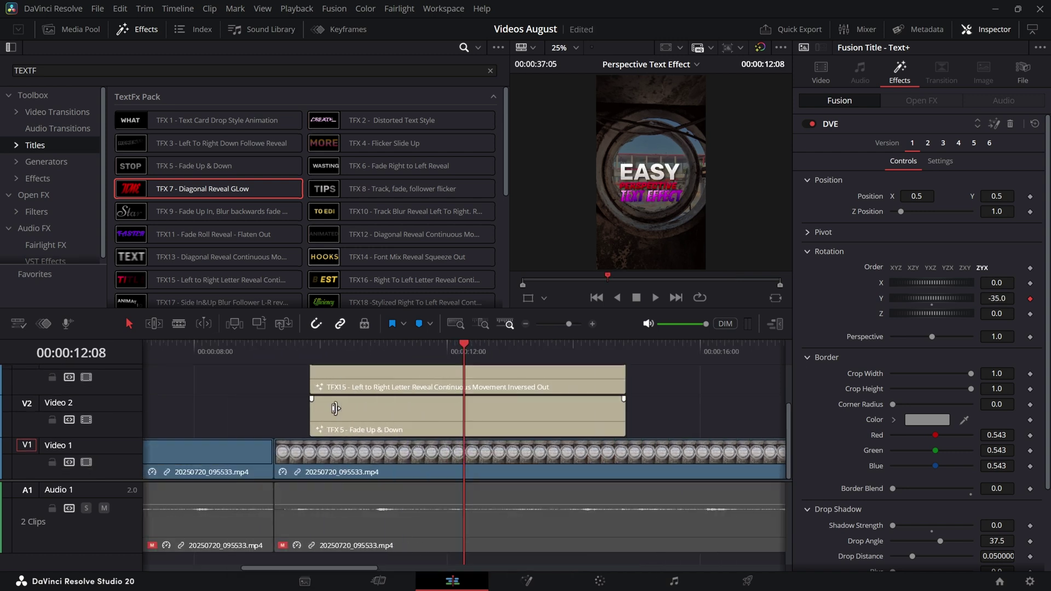
left_click_drag(452, 412, 457, 445)
left_click_drag(678, 452, 547, 368)
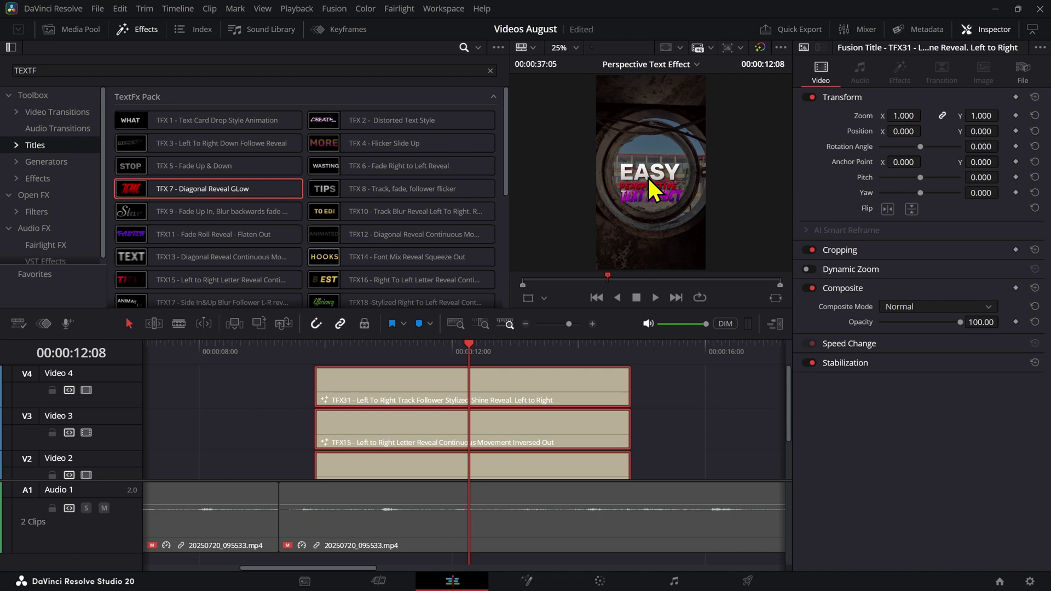
key("alt+v")
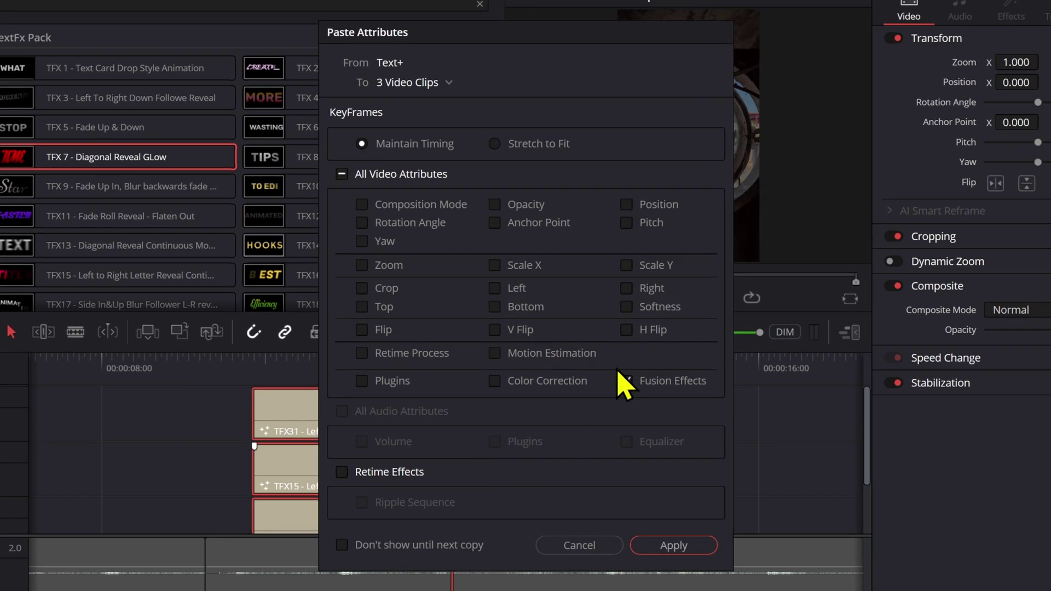
left_click(674, 545)
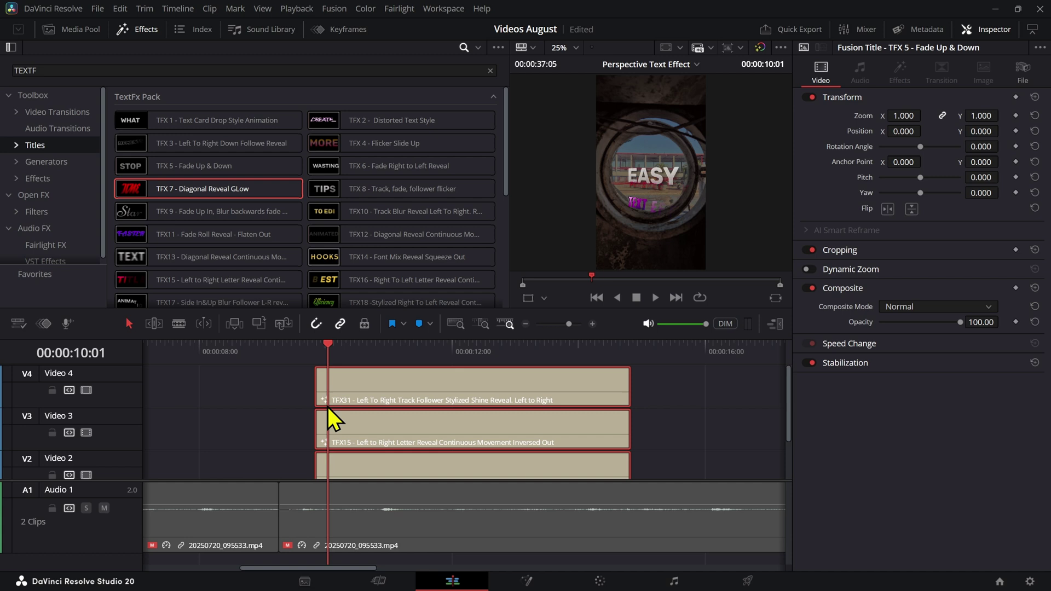
Scrub through the three stacked TFX titles to preview their perspective rotation, and show the Media Pool.
left_click_drag(328, 407, 497, 384)
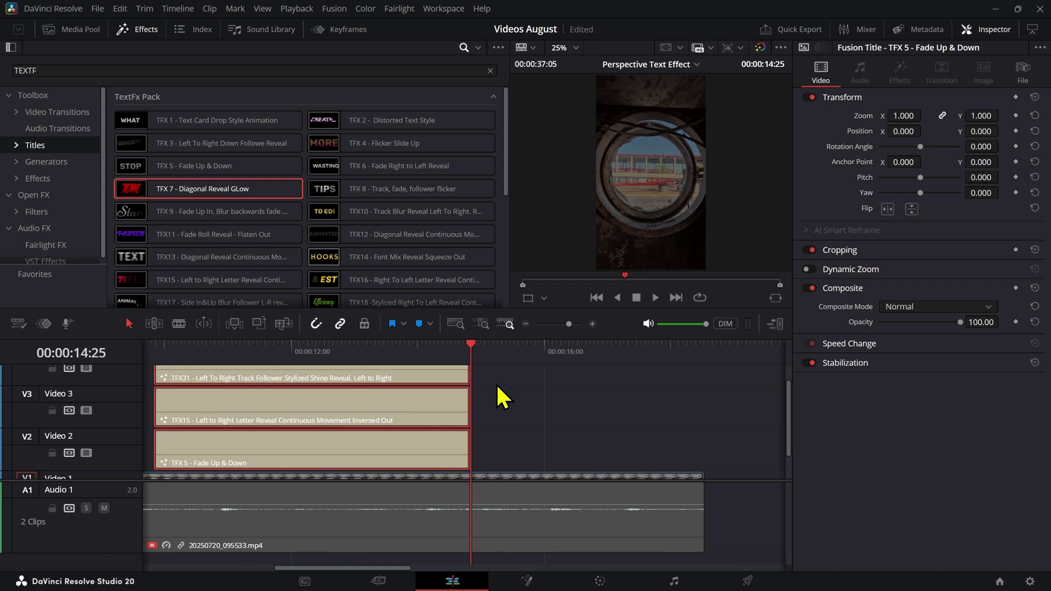
left_click(559, 353)
left_click(80, 30)
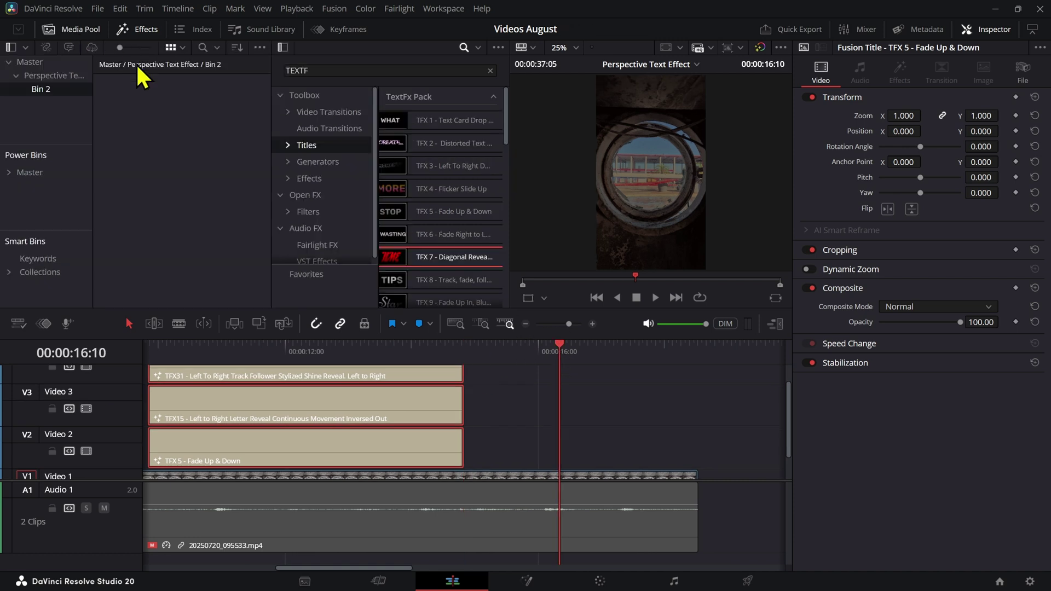
left_click(169, 164)
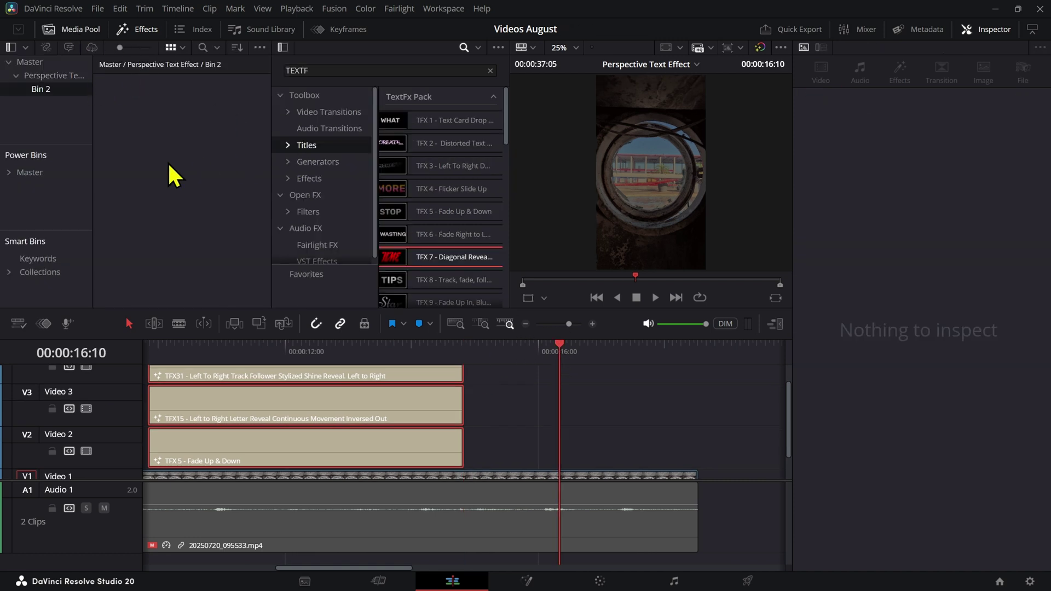
left_click(366, 362)
left_click(511, 427)
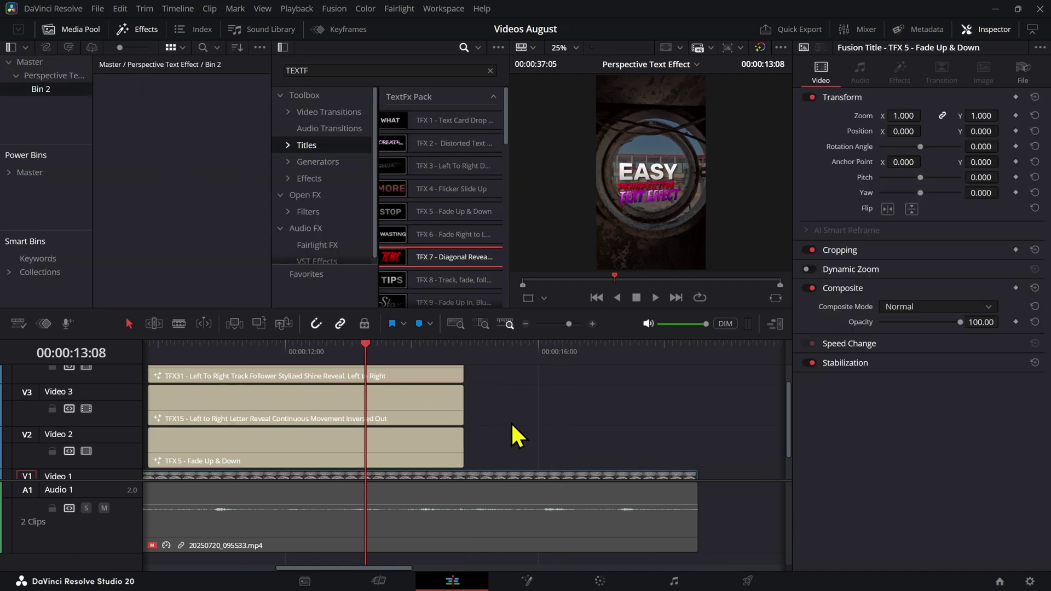
left_click(425, 363)
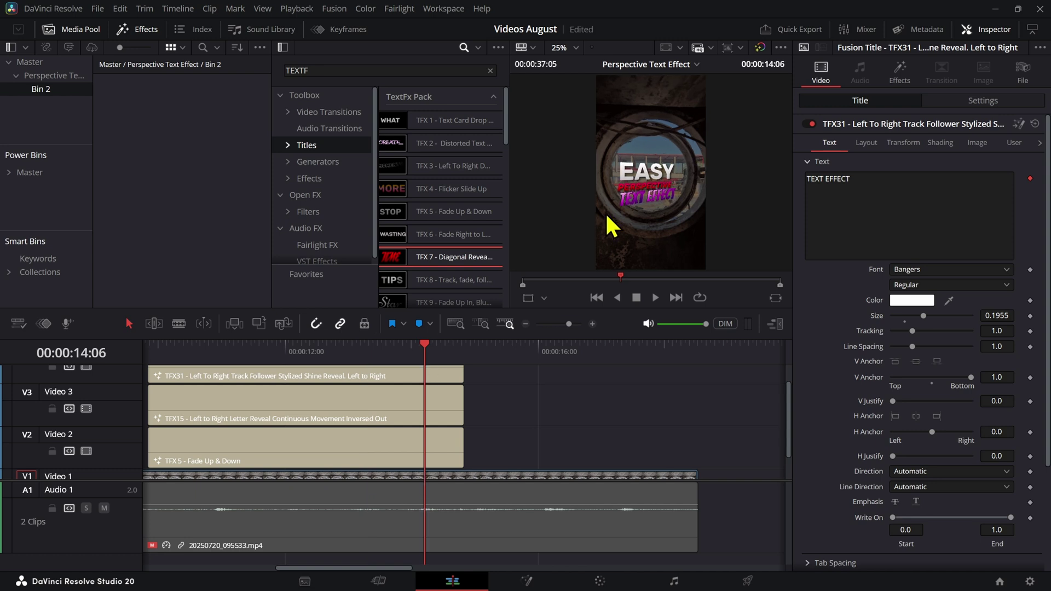